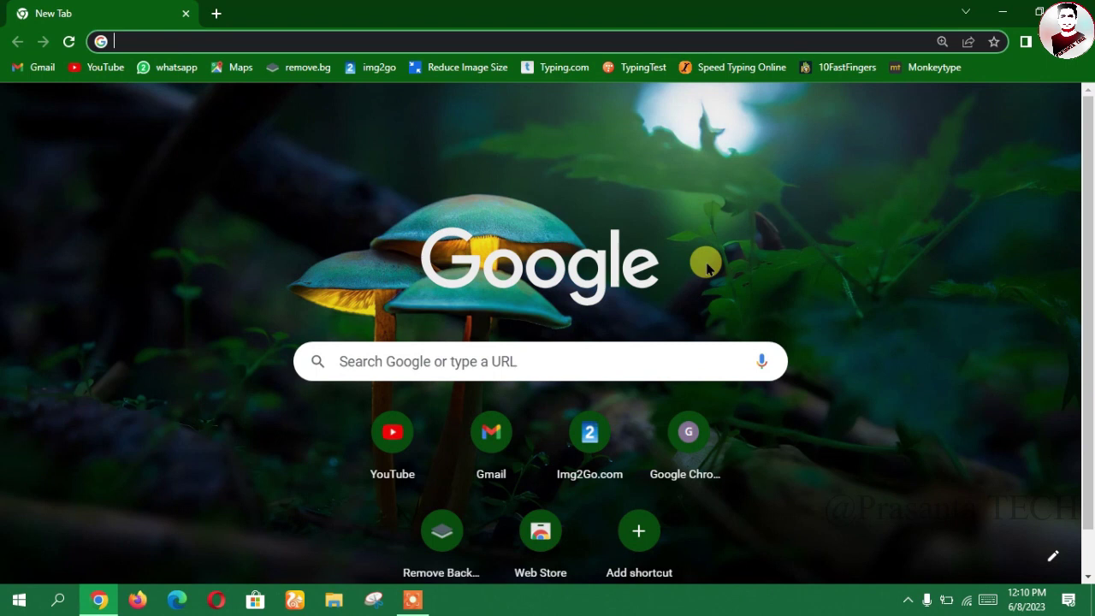
- Search Google for '05 akruti font free download'
left_click(504, 357)
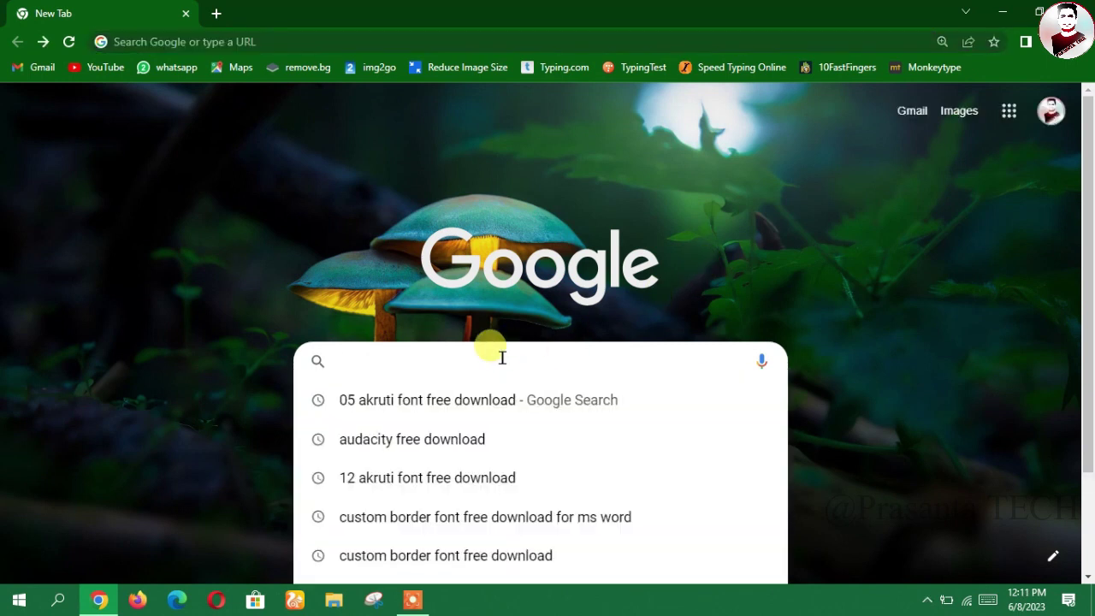
type("05 akruti font fr")
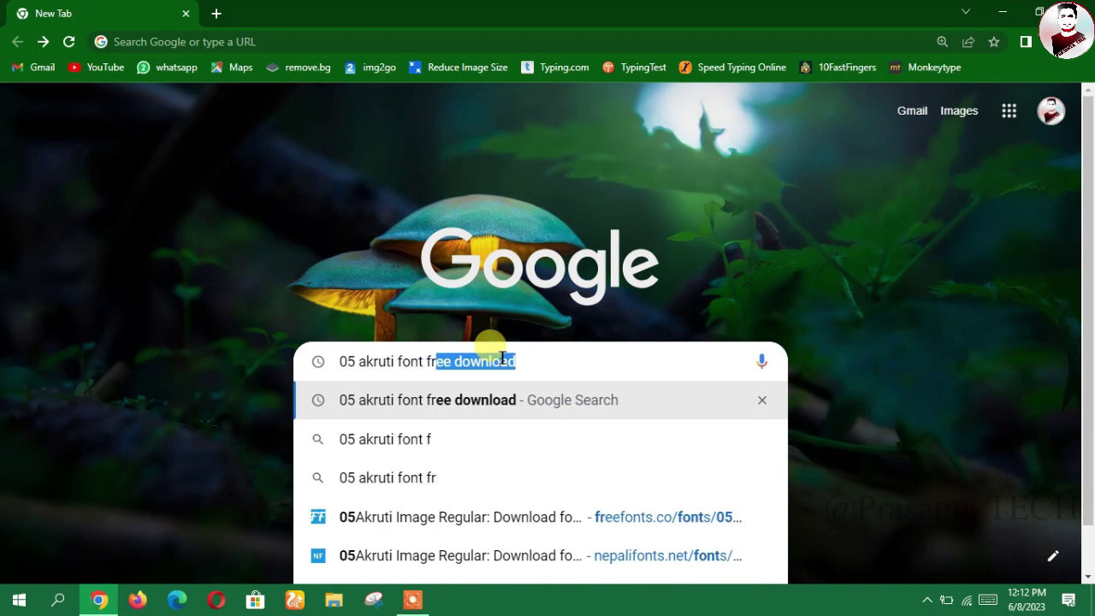
type("ee download")
key("Return")
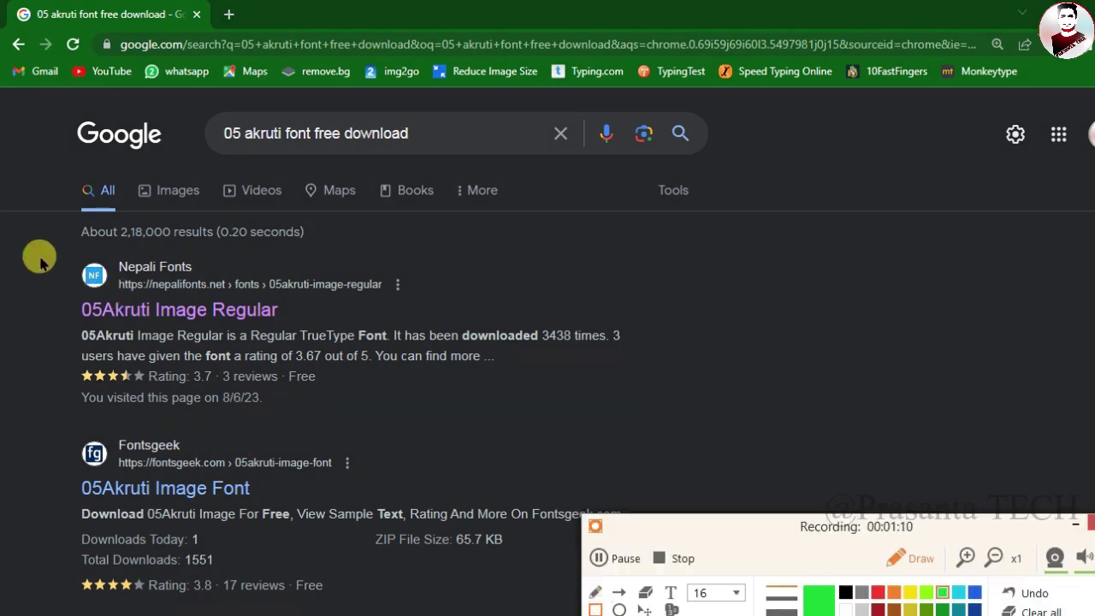
left_click_drag(40, 256, 652, 410)
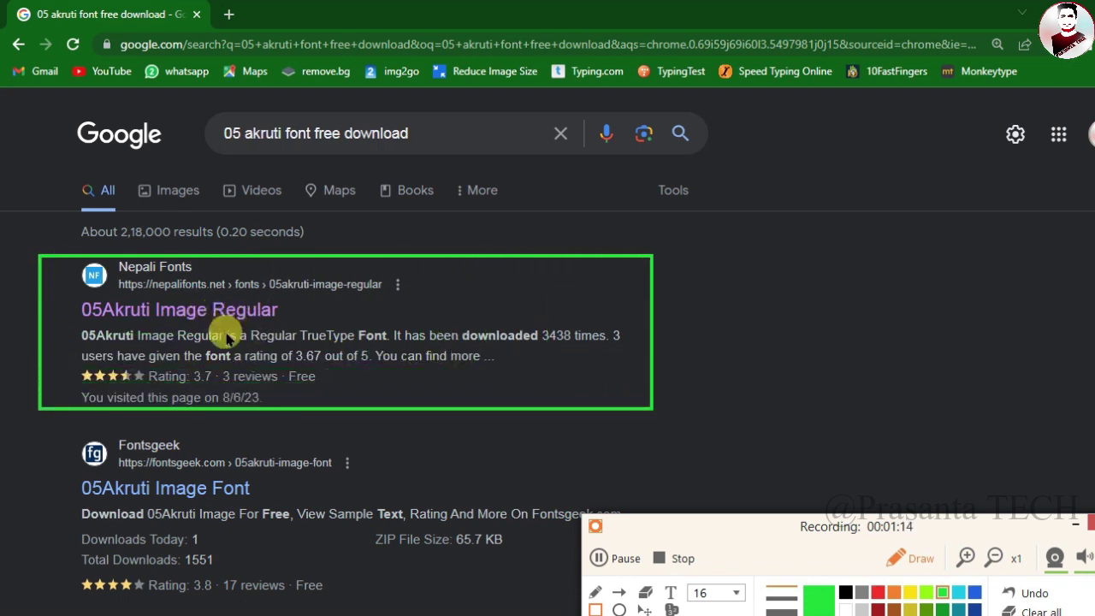
- Open the nepalifonts.net '05Akruti Image Regular' page and browse its character map of symbols
left_click(1033, 593)
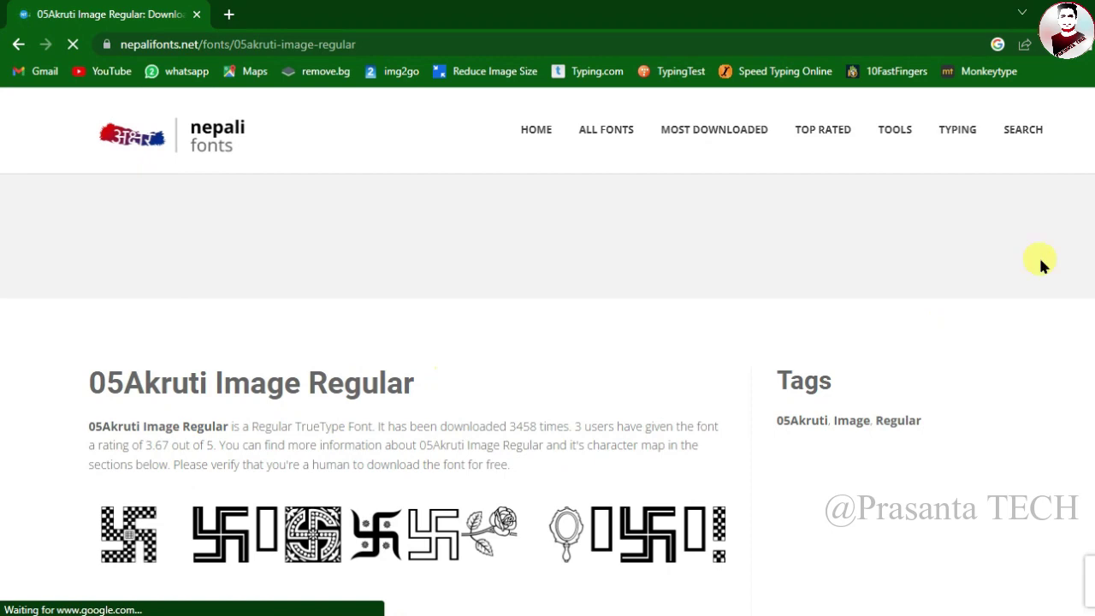
scroll(611, 356, "down", 2)
scroll(611, 356, "down", 7)
scroll(611, 356, "down", 5)
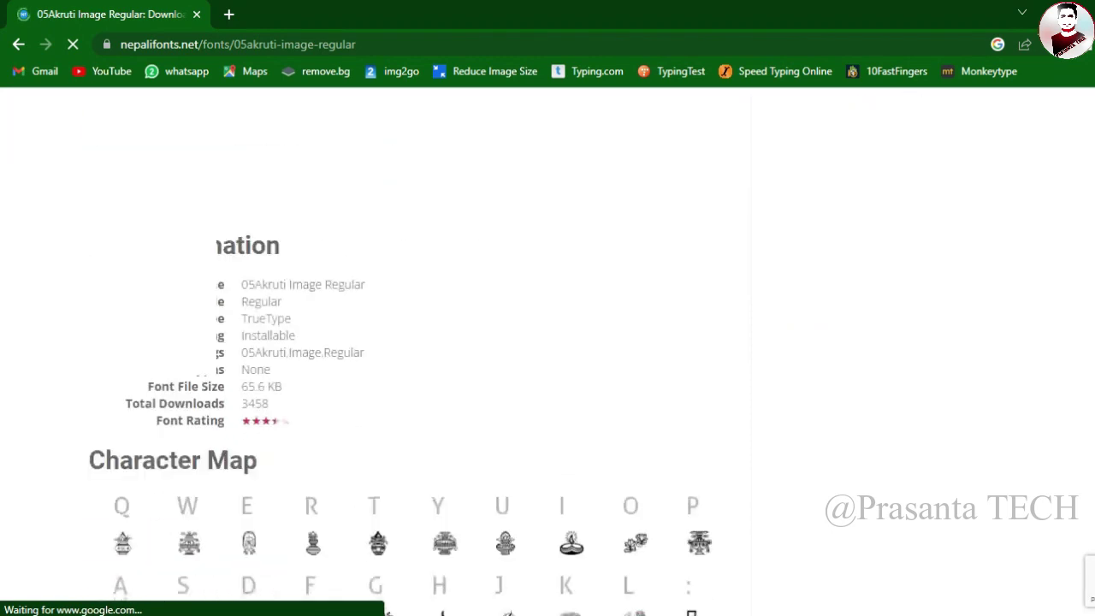
scroll(613, 364, "down", 5)
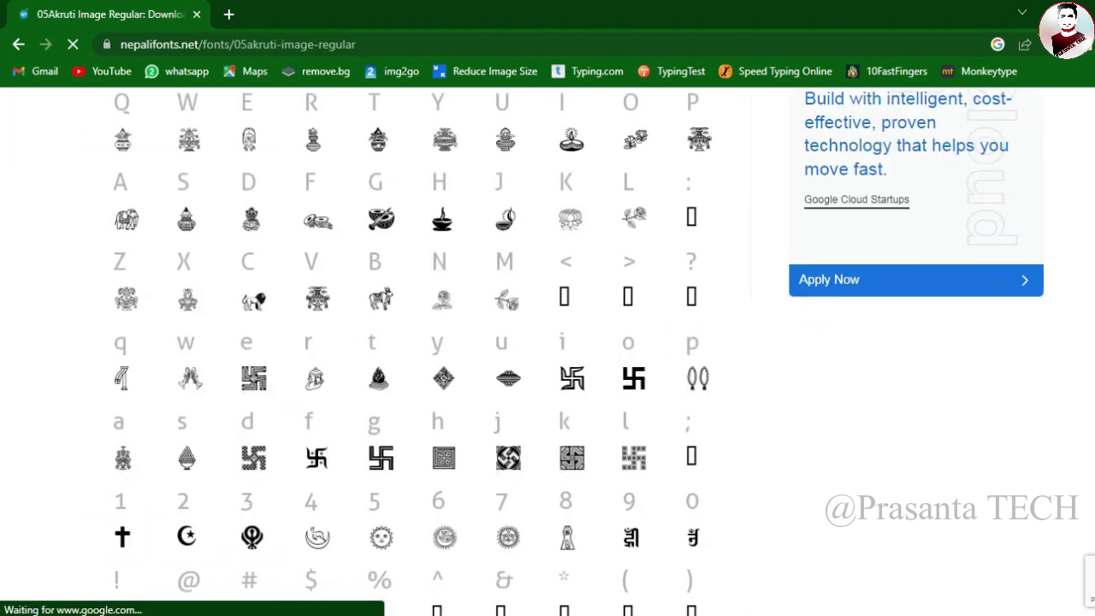
scroll(611, 356, "up", 2)
scroll(611, 356, "down", 5)
scroll(611, 356, "down", 3)
scroll(611, 356, "up", 4)
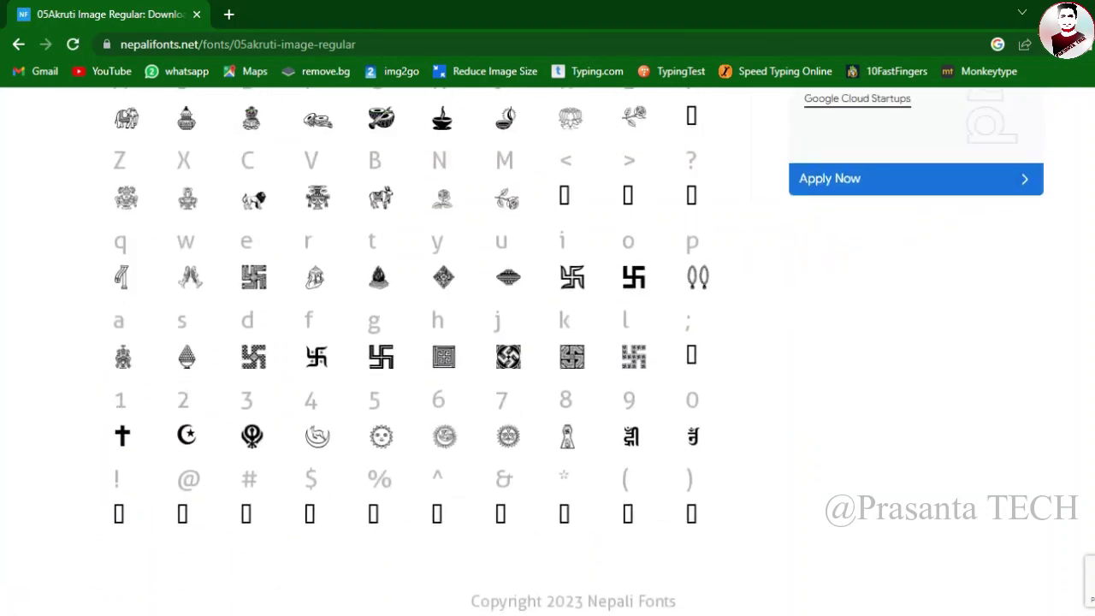
scroll(501, 257, "up", 1)
scroll(593, 379, "up", 15)
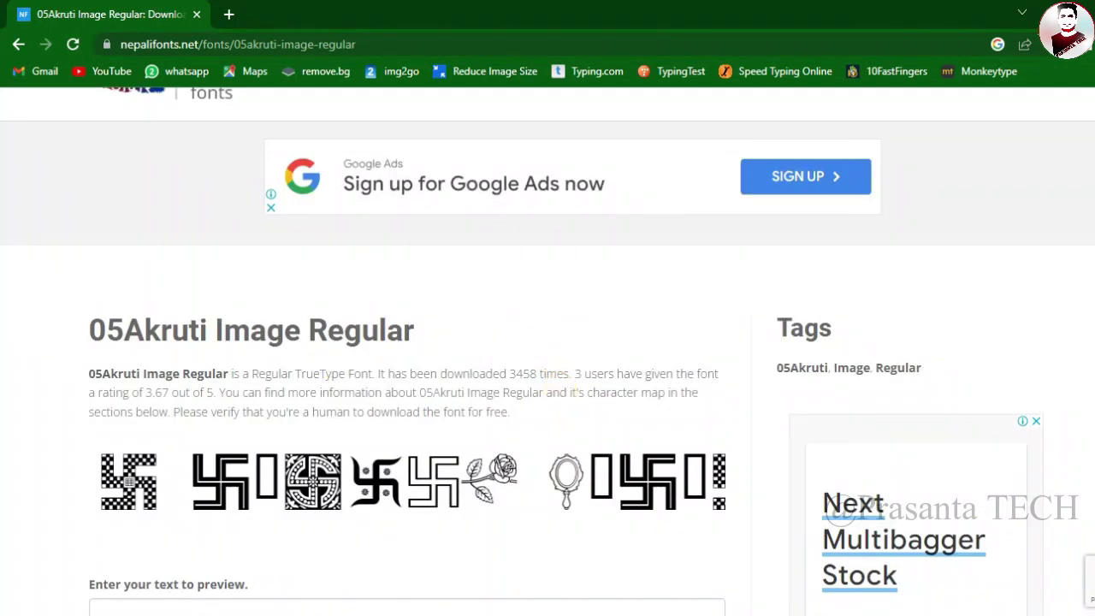
scroll(512, 367, "down", 2)
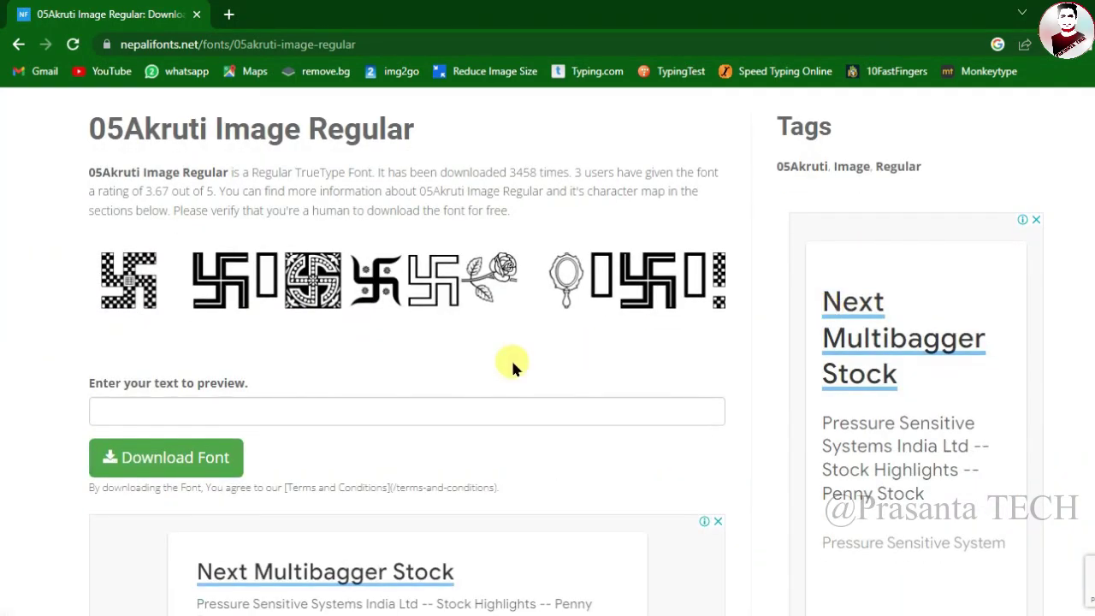
- Download the 05akruti-image-regular zip (65.6 KB), then minimize Chrome
left_click(155, 463)
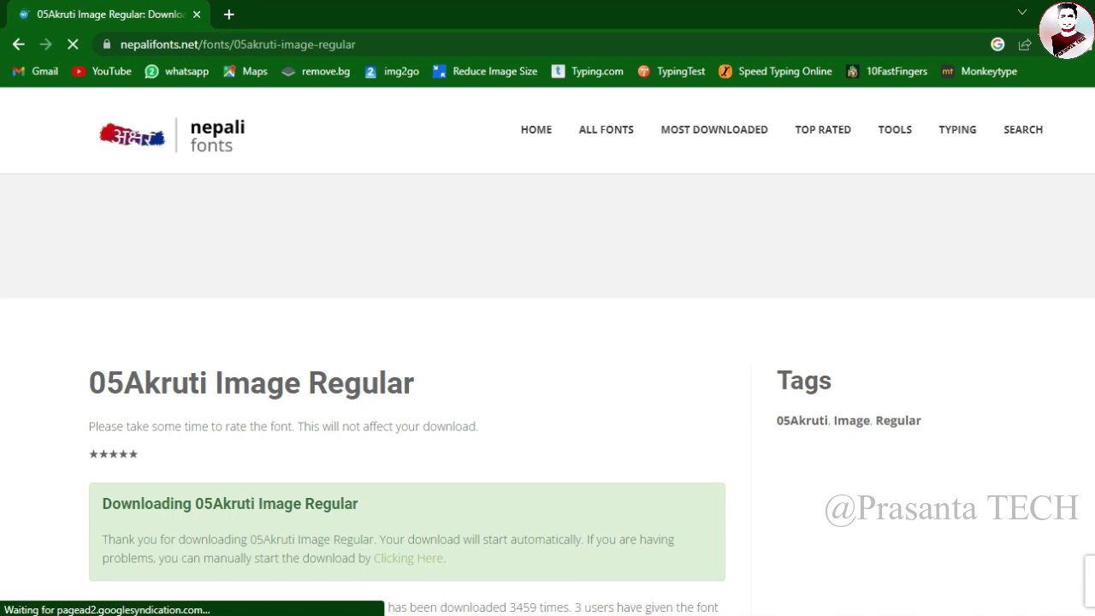
scroll(759, 266, "down", 2)
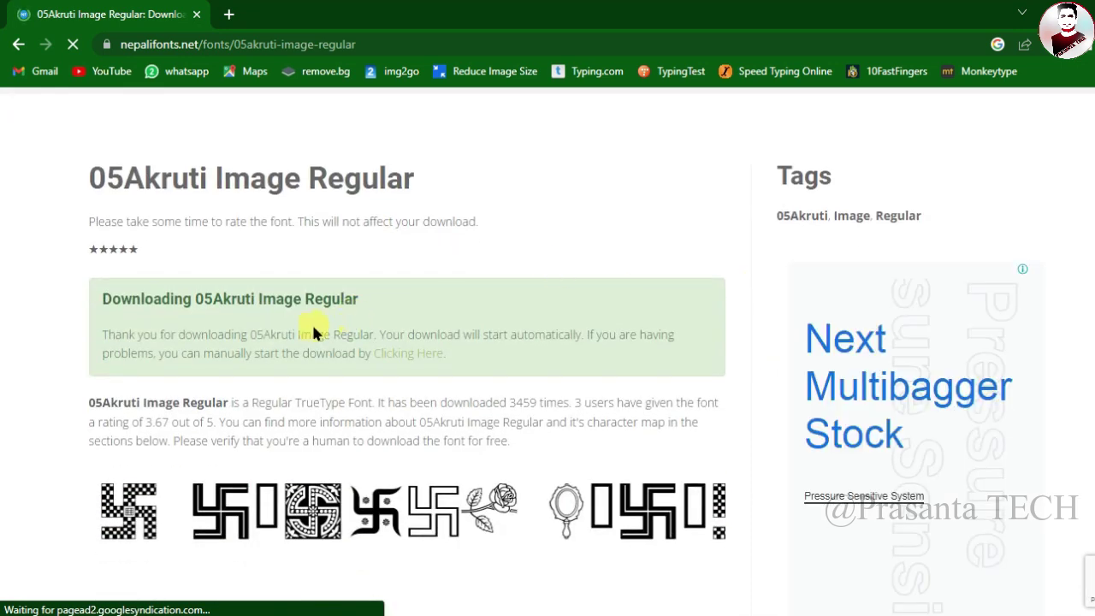
scroll(313, 330, "down", 3)
scroll(314, 331, "down", 3)
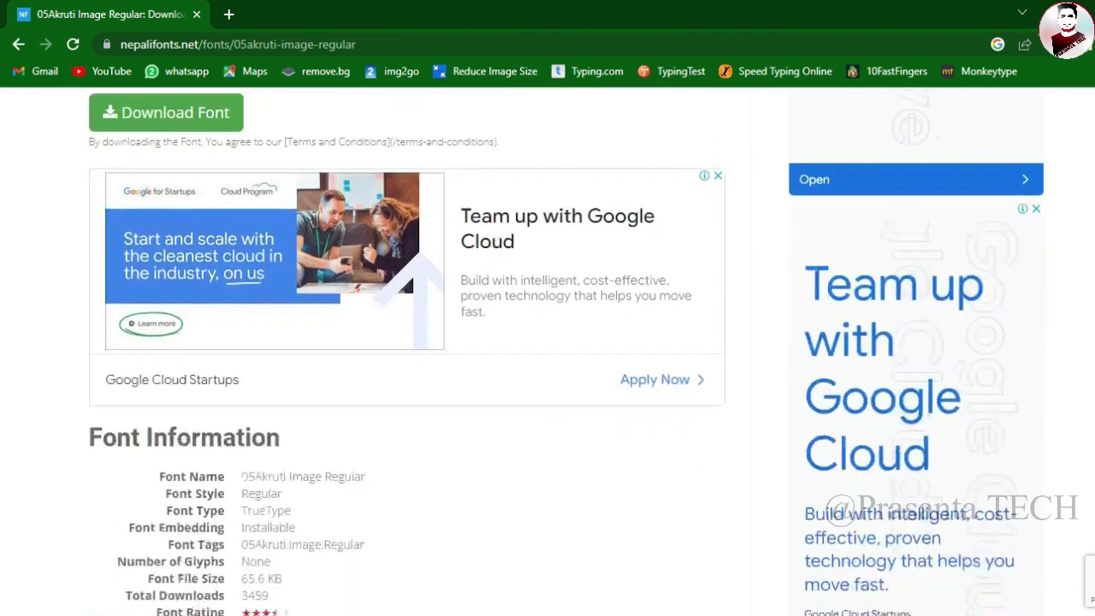
scroll(1085, 299, "down", 3)
scroll(1085, 300, "down", 3)
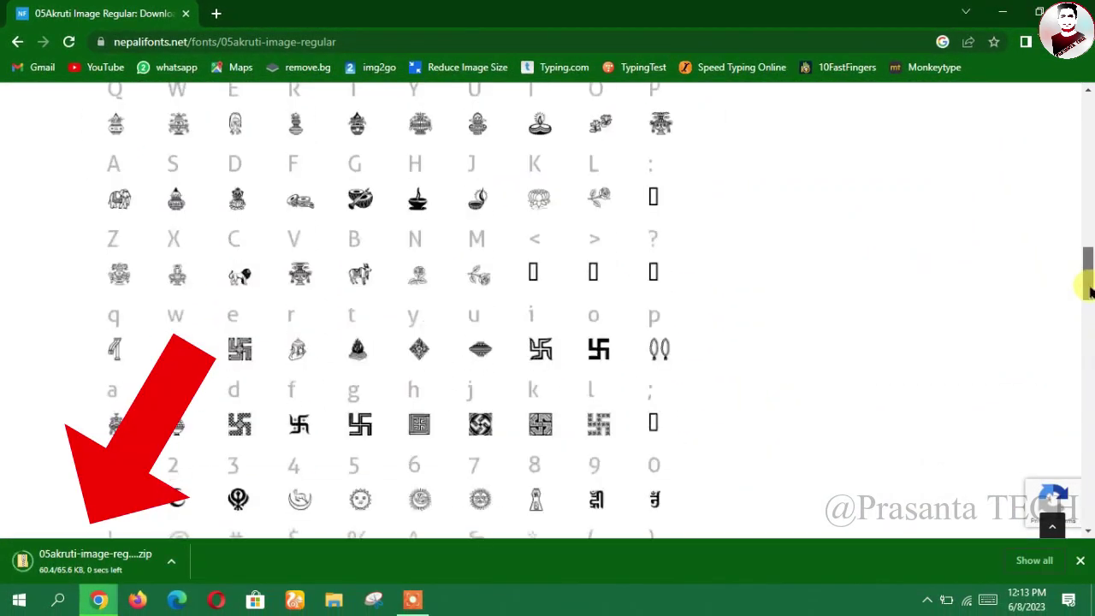
scroll(905, 256, "up", 8)
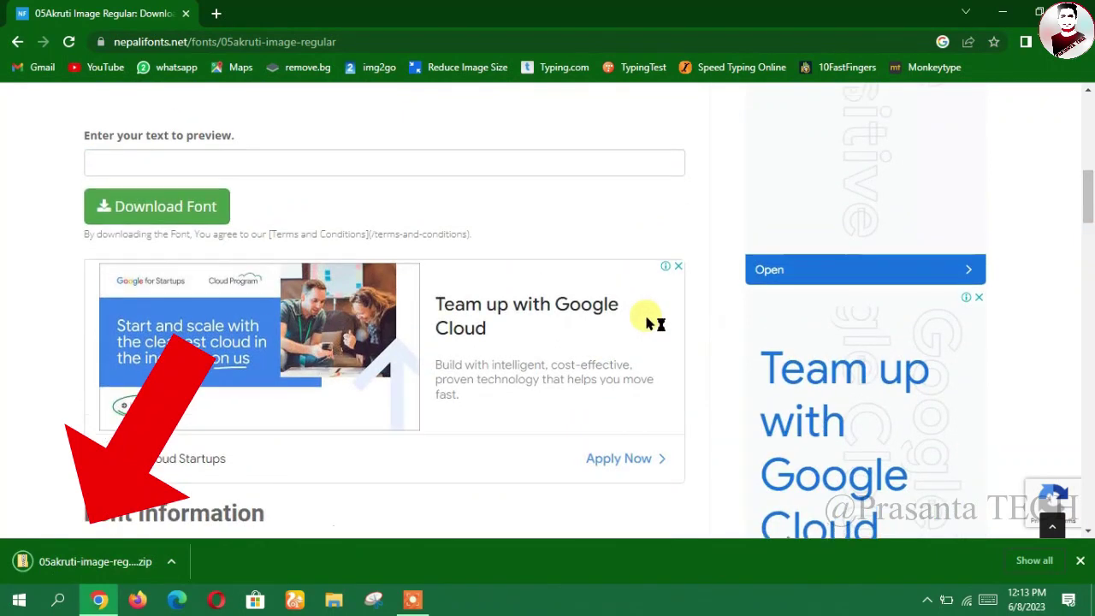
scroll(648, 323, "up", 5)
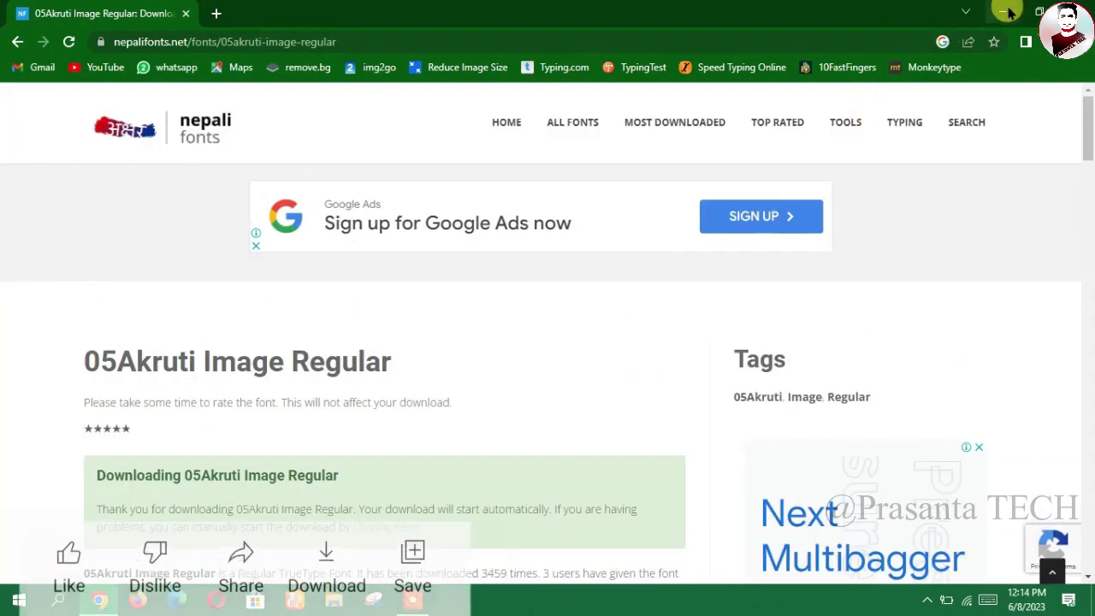
left_click(1008, 12)
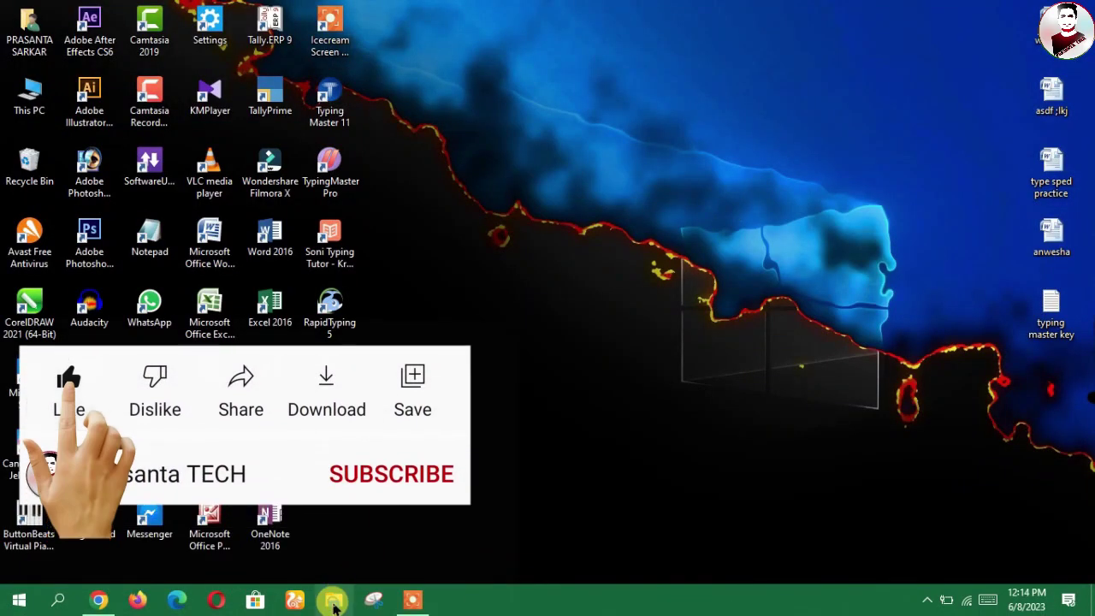
- Move the downloaded 05akruti zip from Downloads onto the desktop
left_click(334, 604)
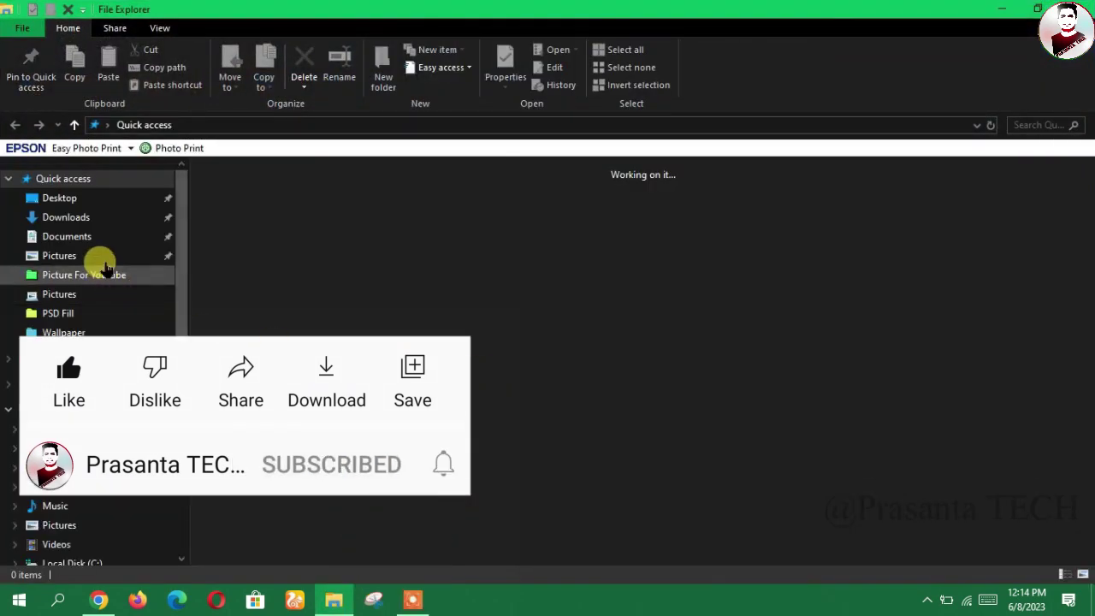
left_click(68, 217)
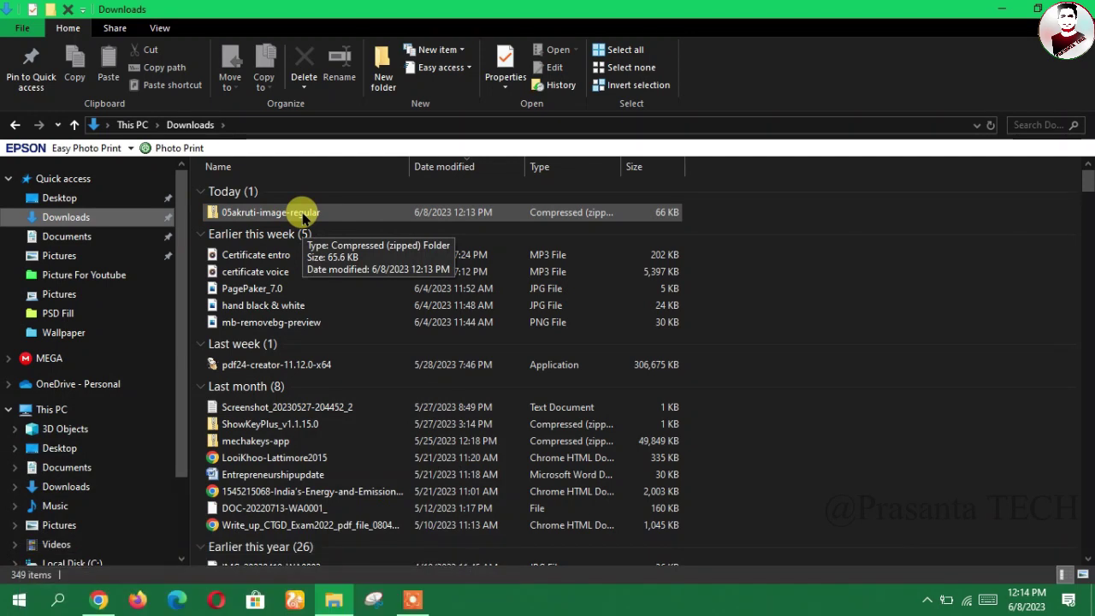
left_click(1032, 8)
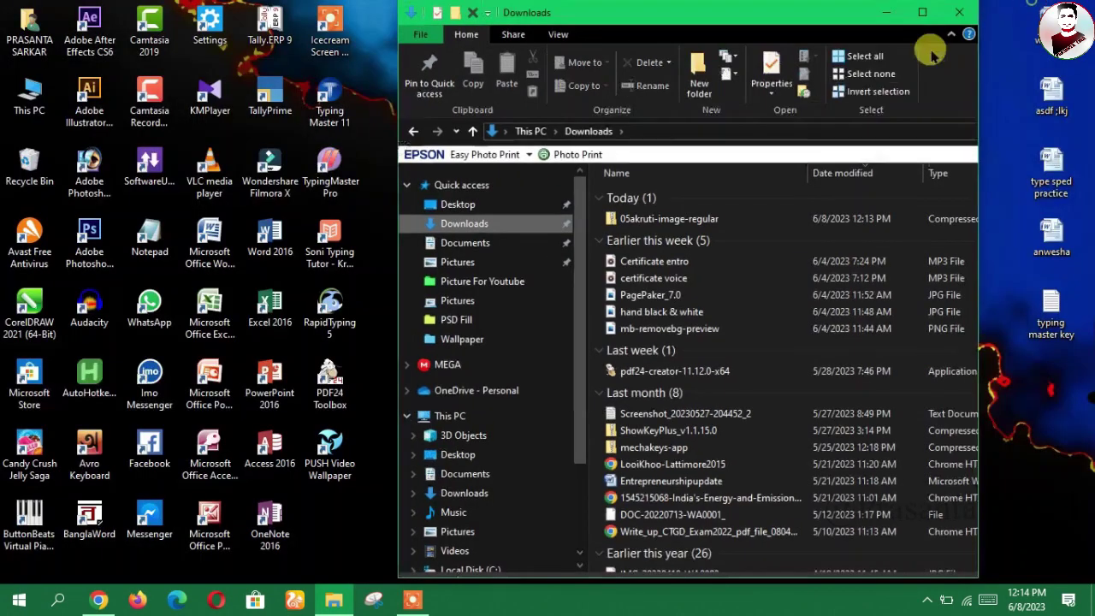
left_click(652, 221)
left_click_drag(652, 221, 354, 524)
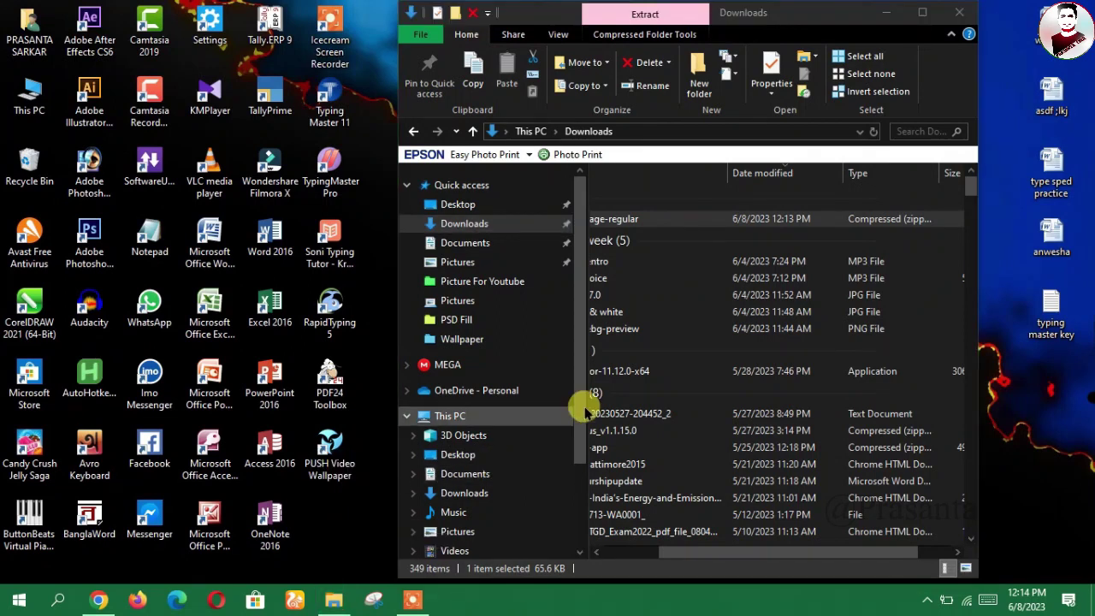
left_click(895, 15)
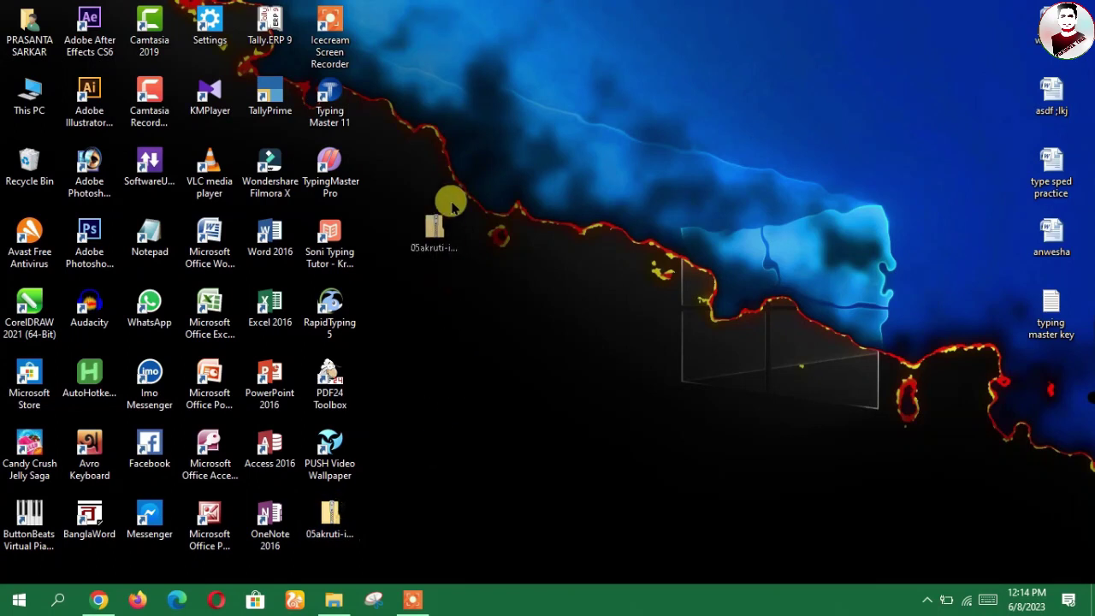
- Extract the zip on the desktop into its 05Akruti Image Regular folder
left_click_drag(334, 514, 452, 235)
right_click(445, 242)
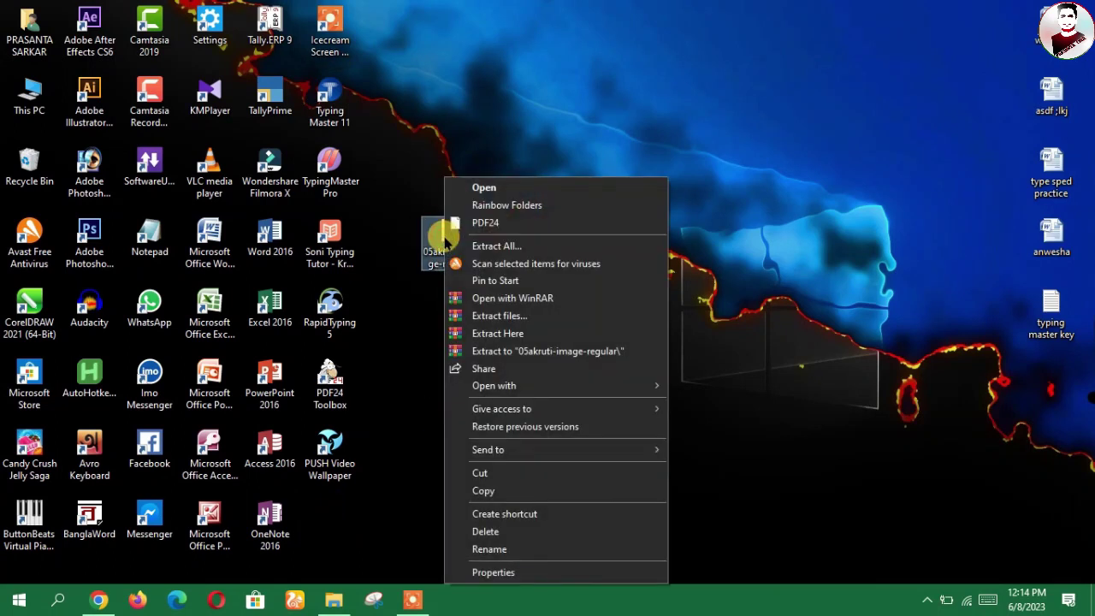
left_click(517, 336)
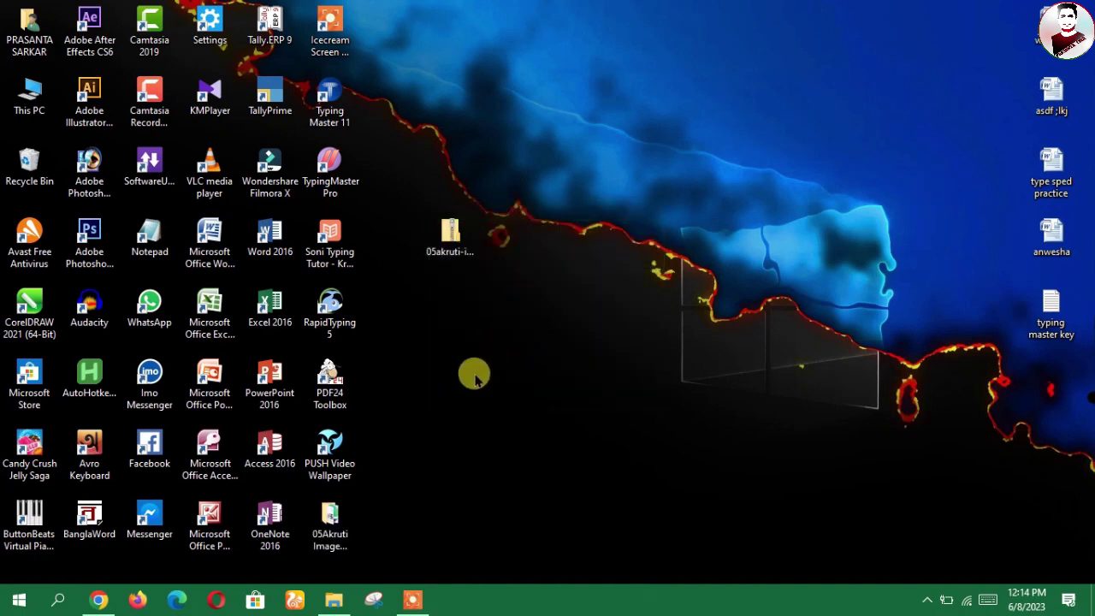
mouse_move(329, 511)
left_mouse_down()
mouse_move(565, 323)
mouse_move(573, 238)
left_mouse_up()
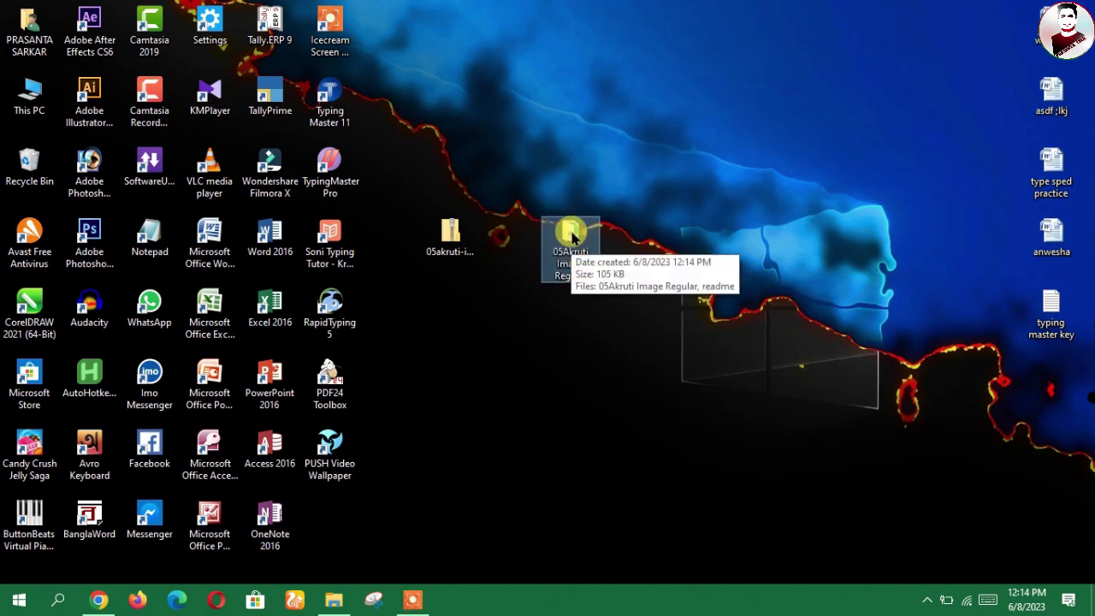
- Copy the 05Akruti Image Regular font file from the extracted folder
double_click(572, 233)
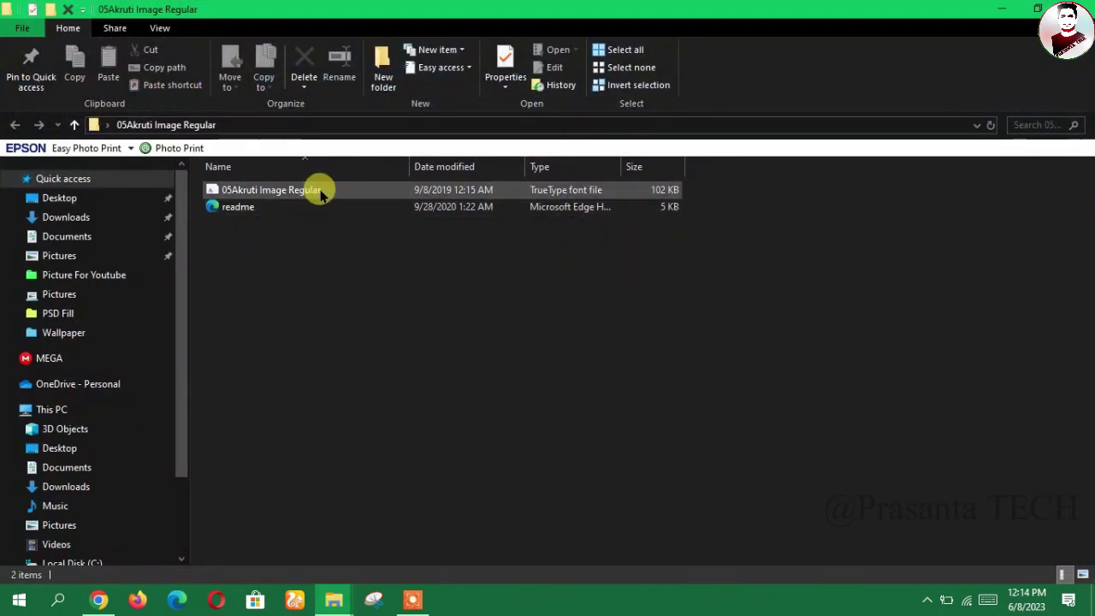
left_click(312, 195)
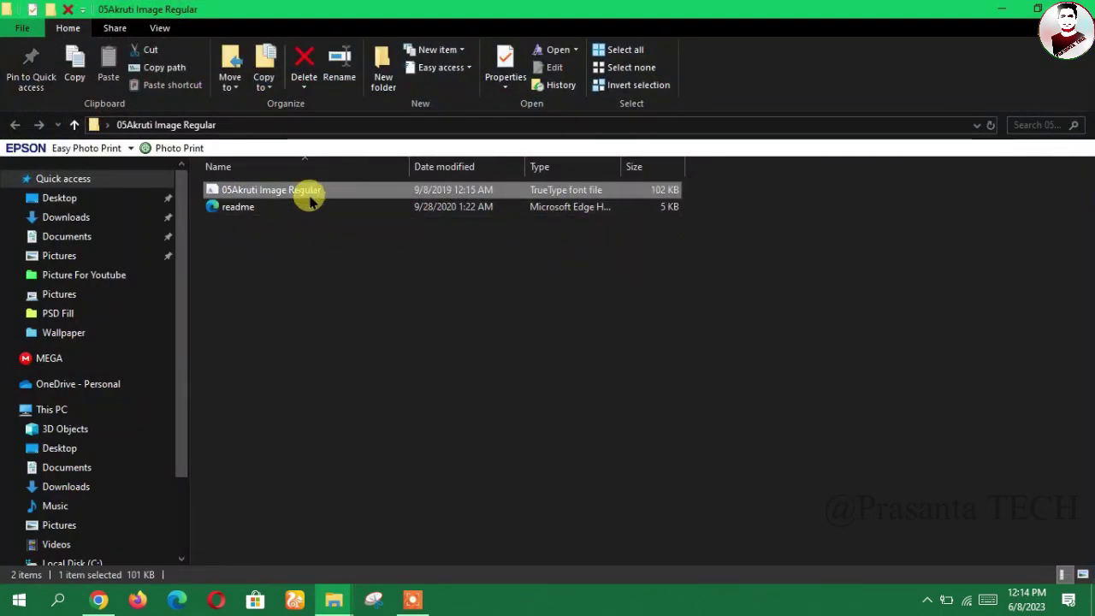
right_click(325, 191)
mouse_move(361, 460)
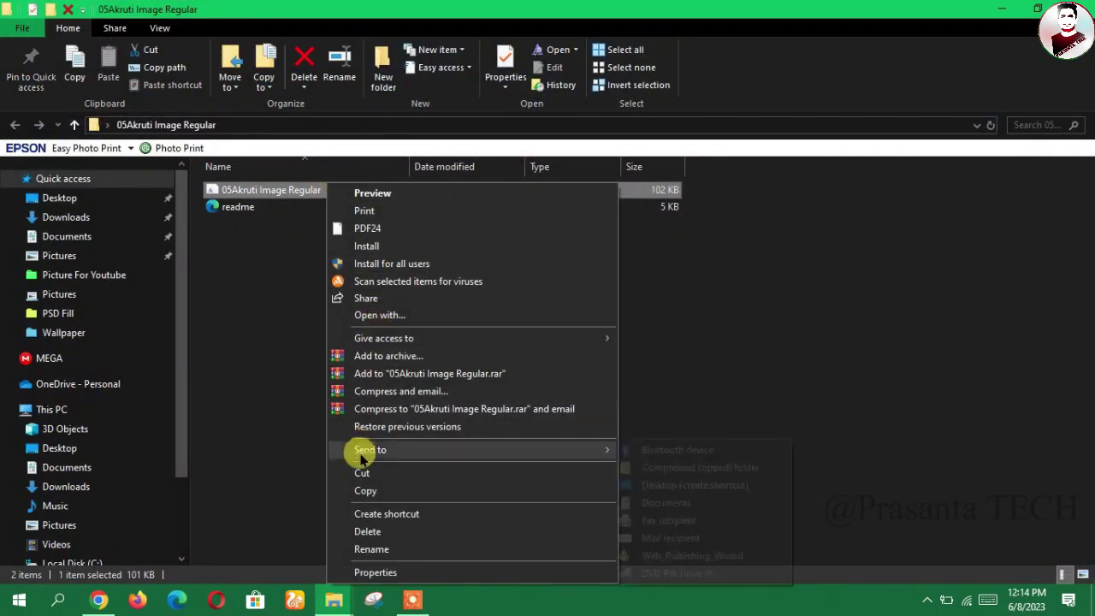
left_click(362, 491)
- Open the Windows folder on Local Disk (C:) and scroll toward Fonts
scroll(110, 420, "down", 2)
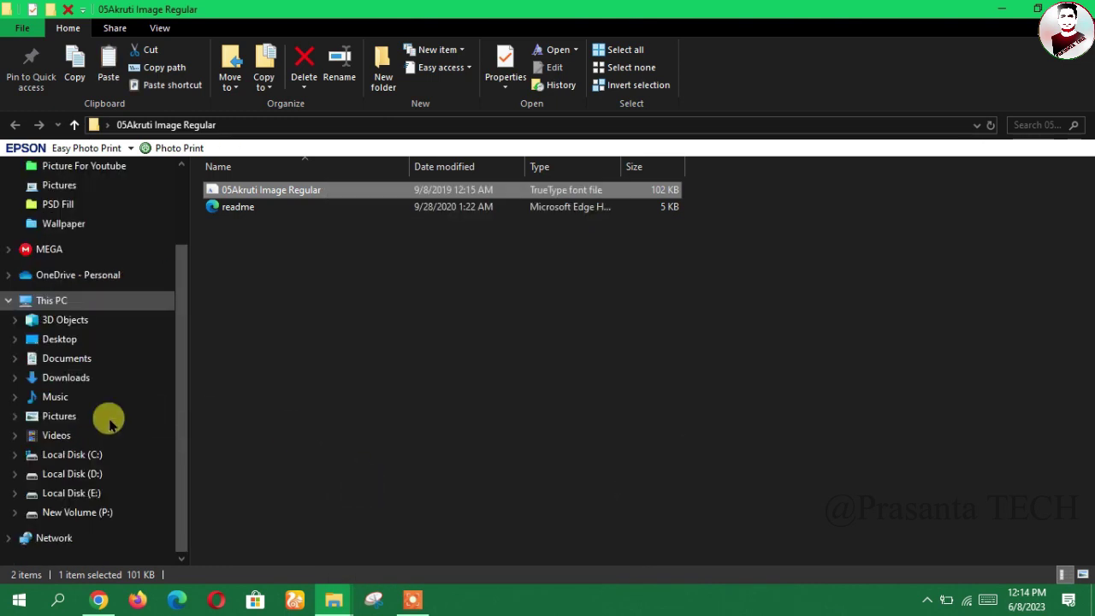
left_click(89, 458)
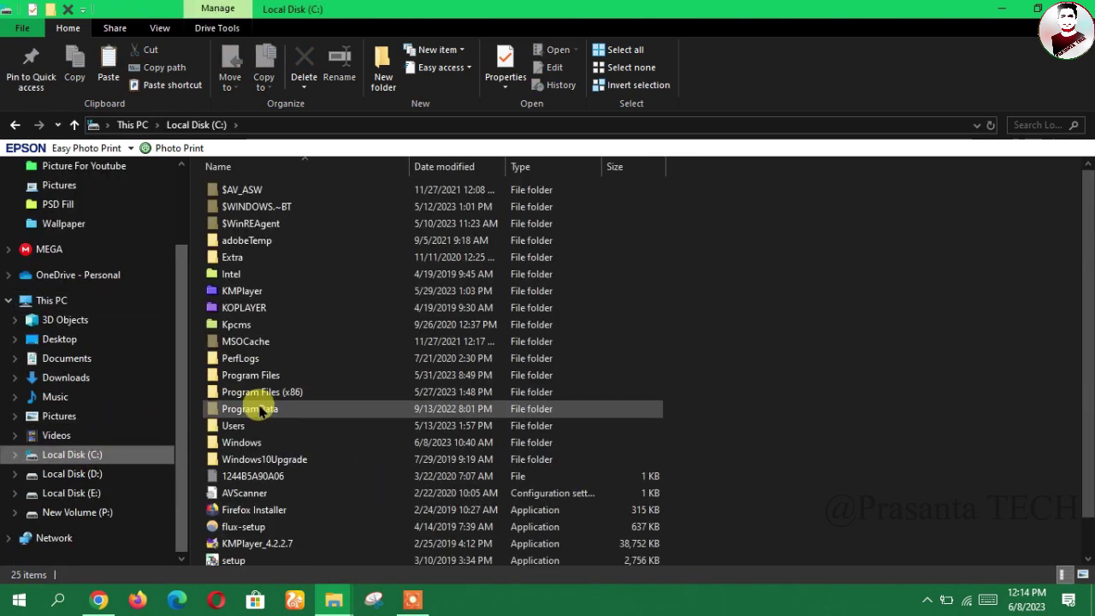
left_click(257, 445)
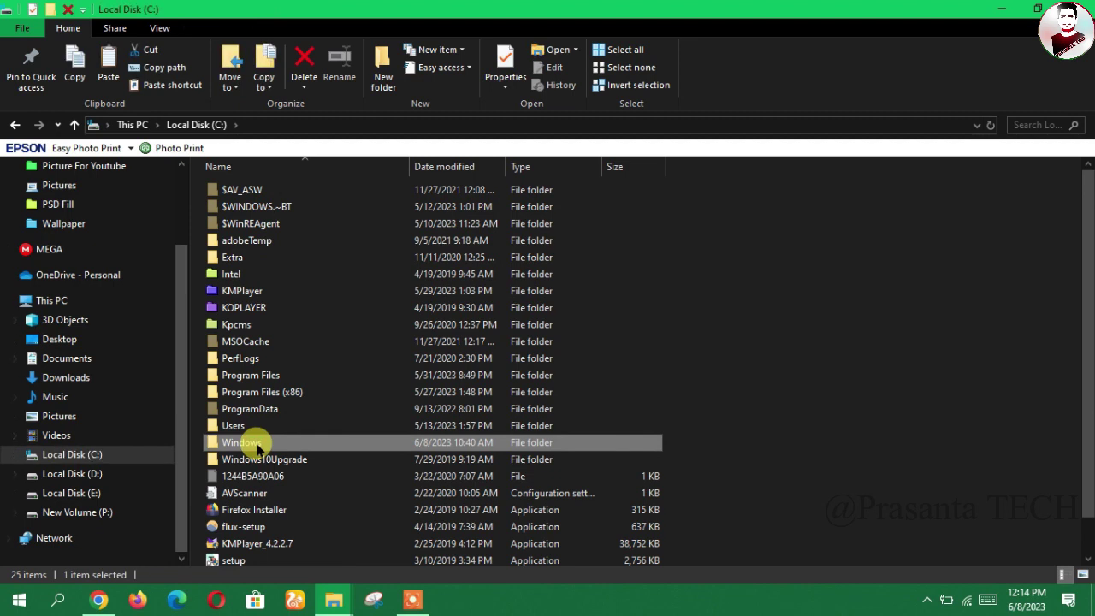
double_click(257, 445)
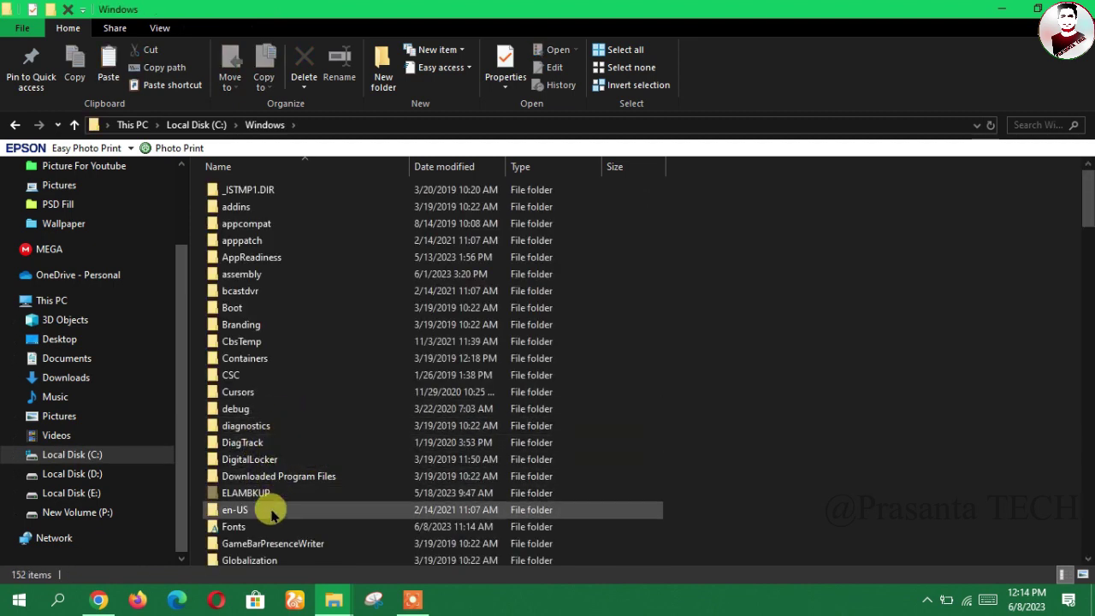
left_click_drag(1086, 204, 1085, 237)
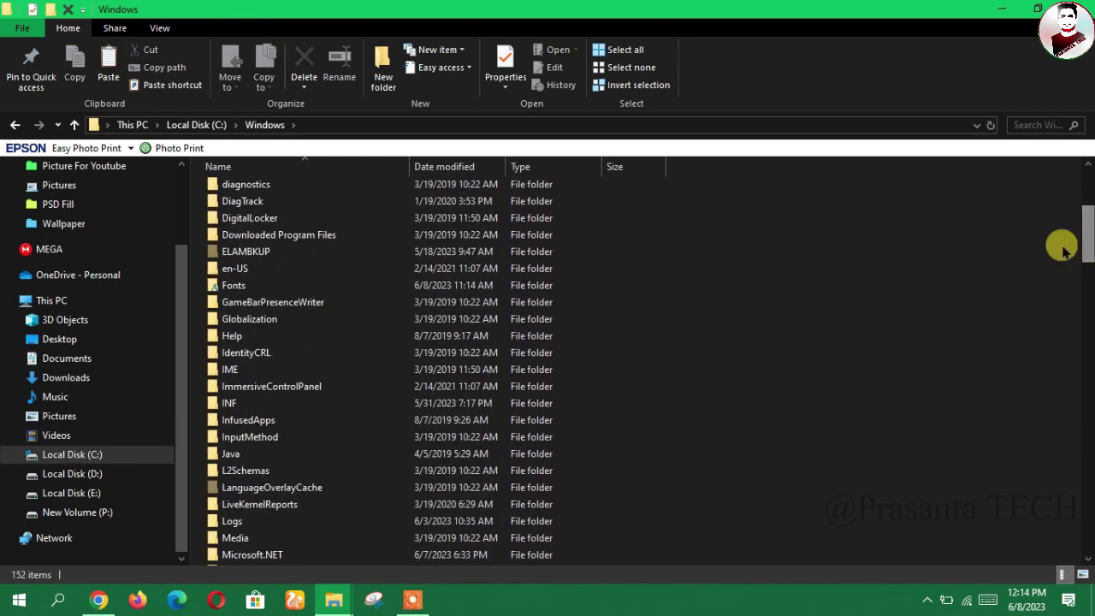
- Paste the copied font into the Windows Fonts folder to install it
double_click(230, 288)
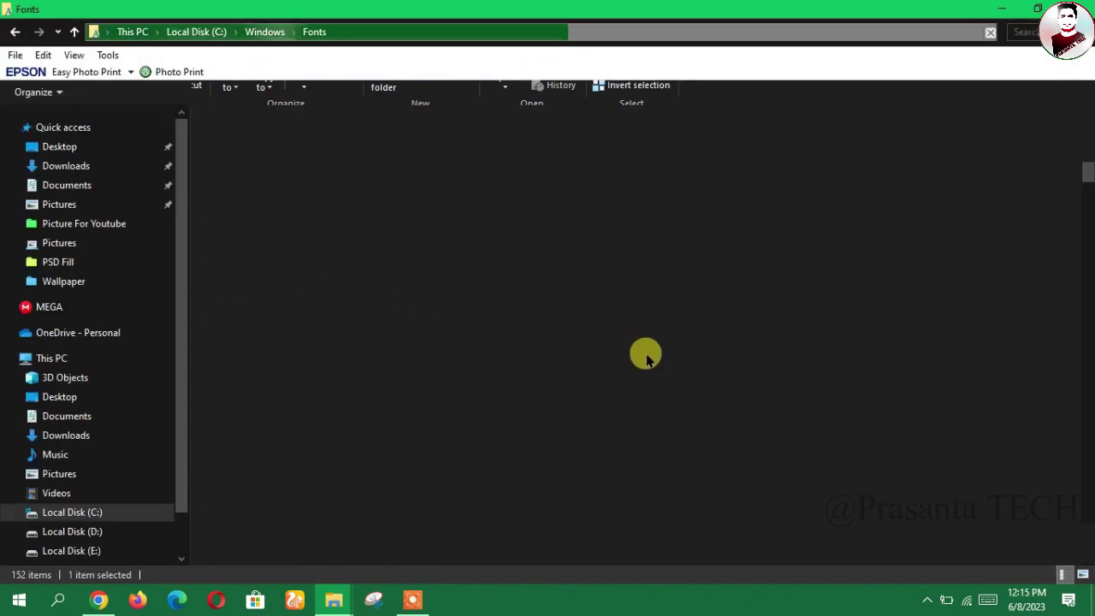
scroll(741, 415, "down", 10)
scroll(822, 411, "down", 10)
scroll(821, 411, "down", 10)
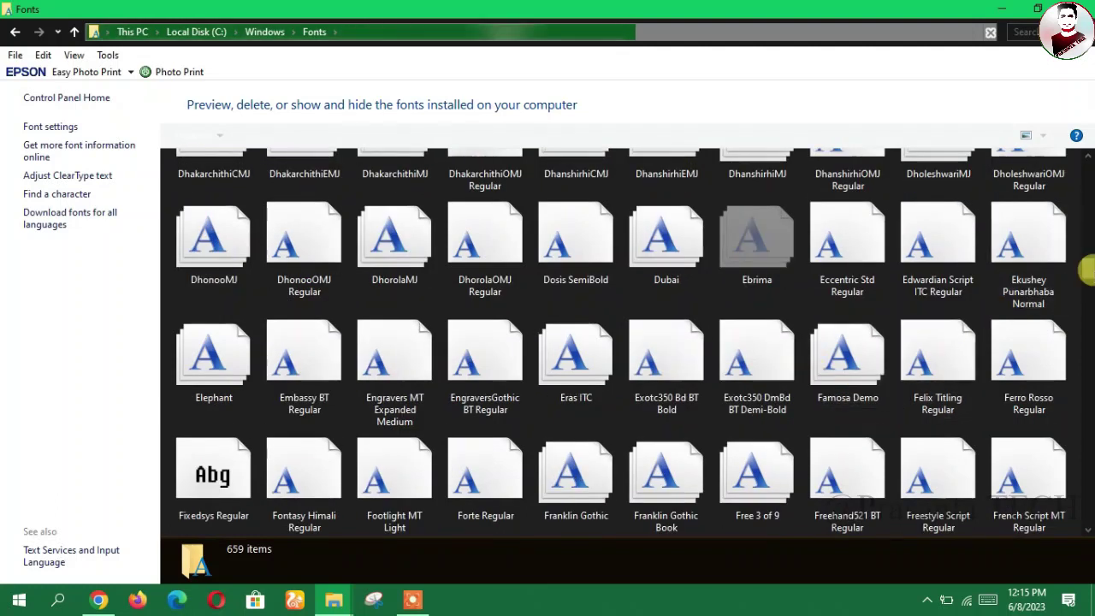
left_click_drag(1087, 269, 1085, 513)
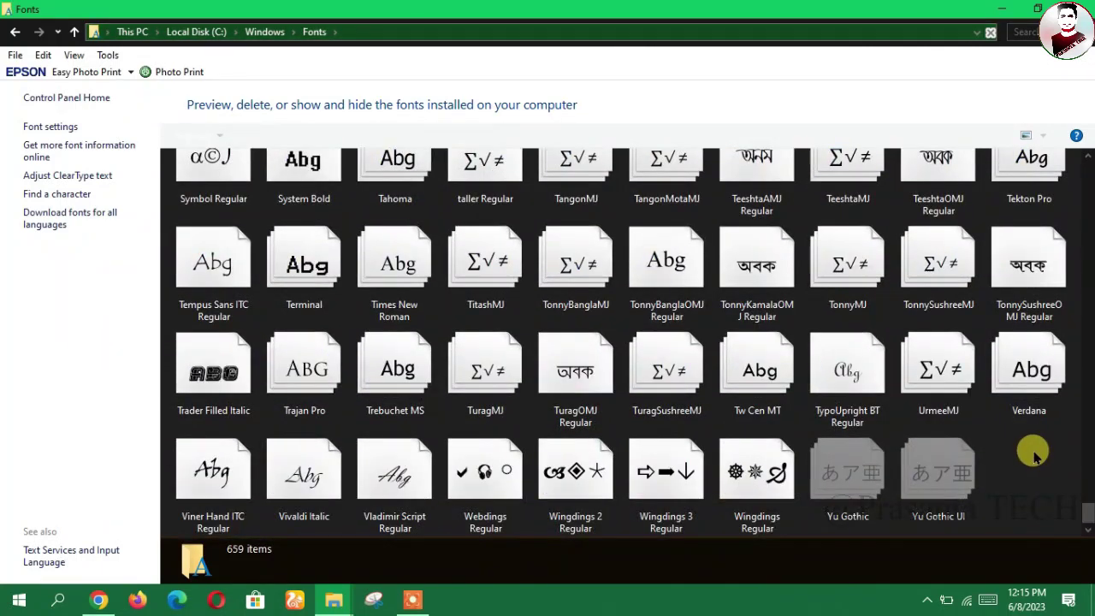
right_click(1033, 454)
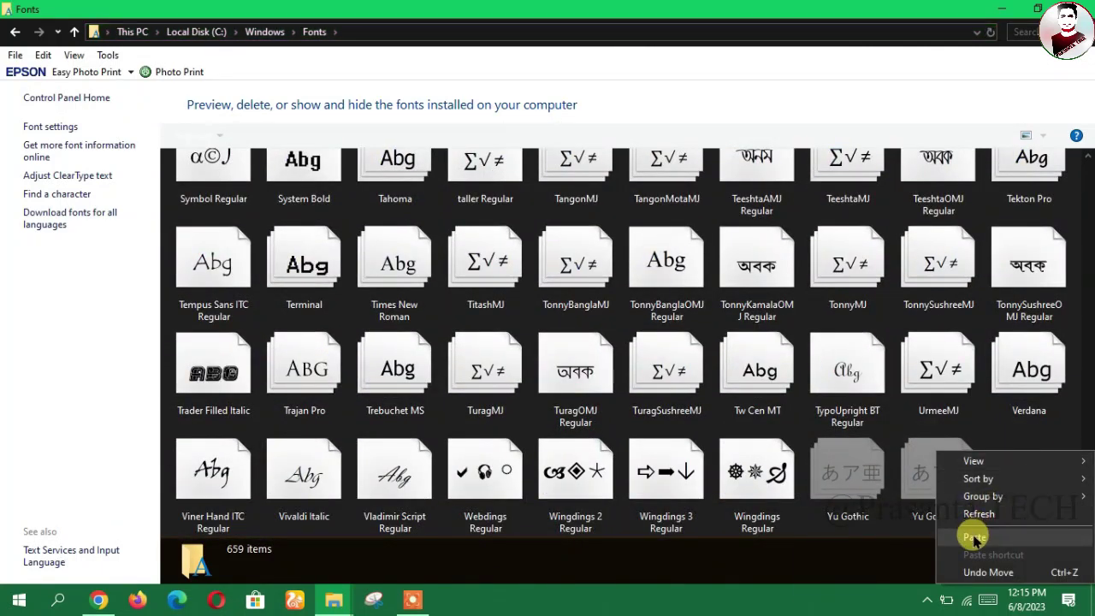
left_click(974, 537)
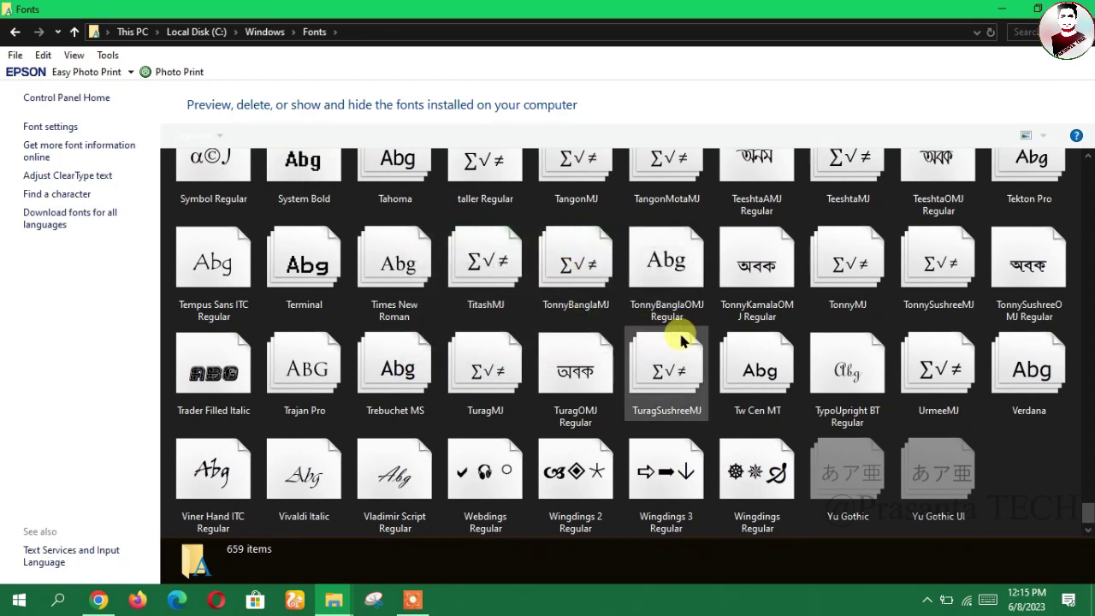
- Confirm 05Akruti Image Regular is listed in Fonts, then close the window
left_click(756, 359)
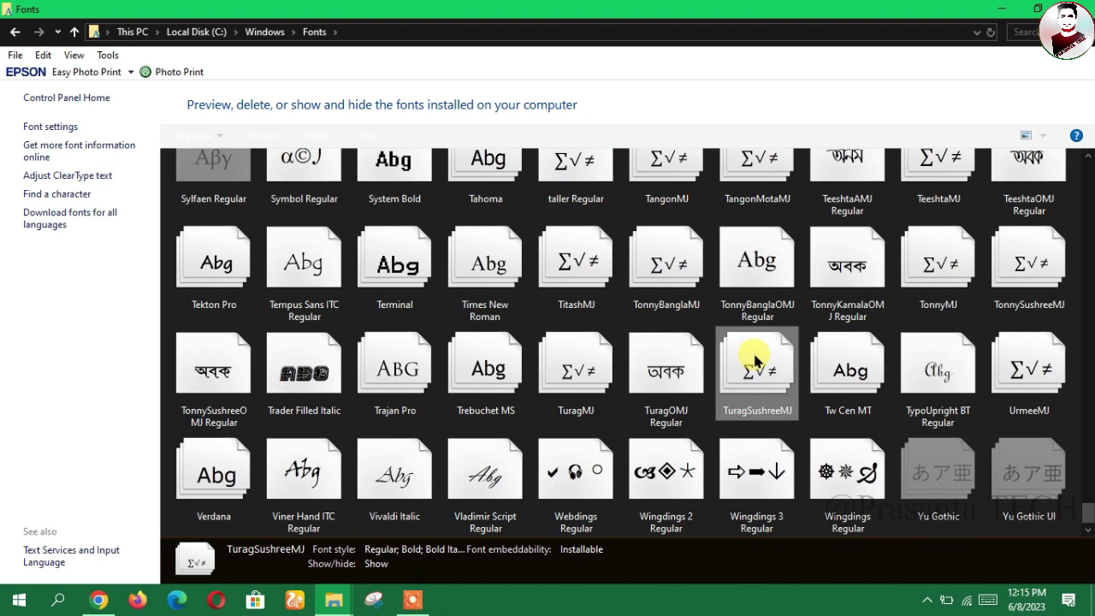
key("Home")
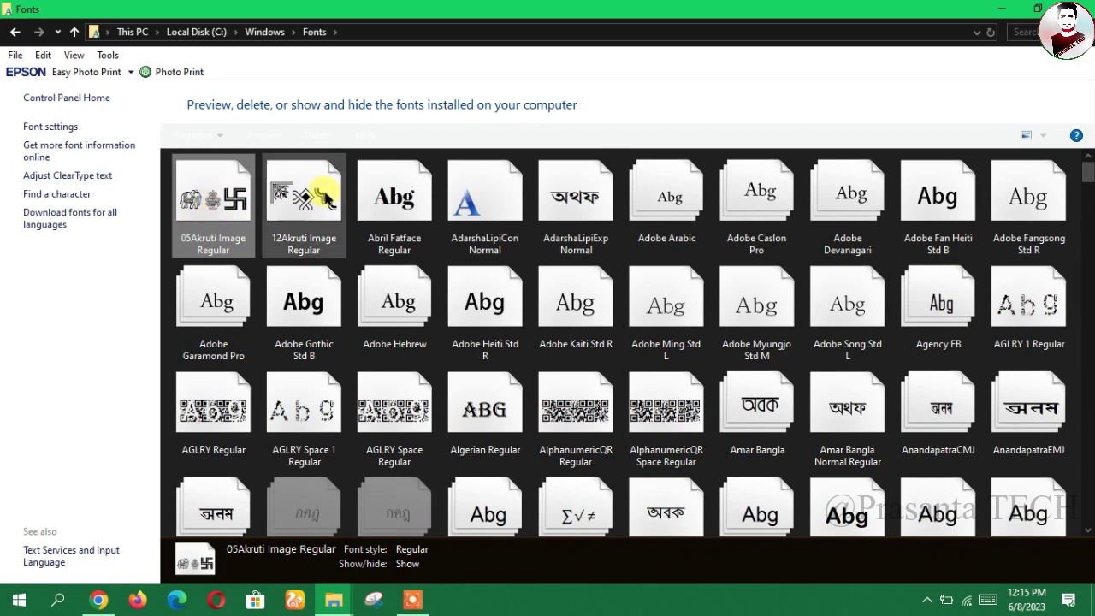
left_click(1076, 9)
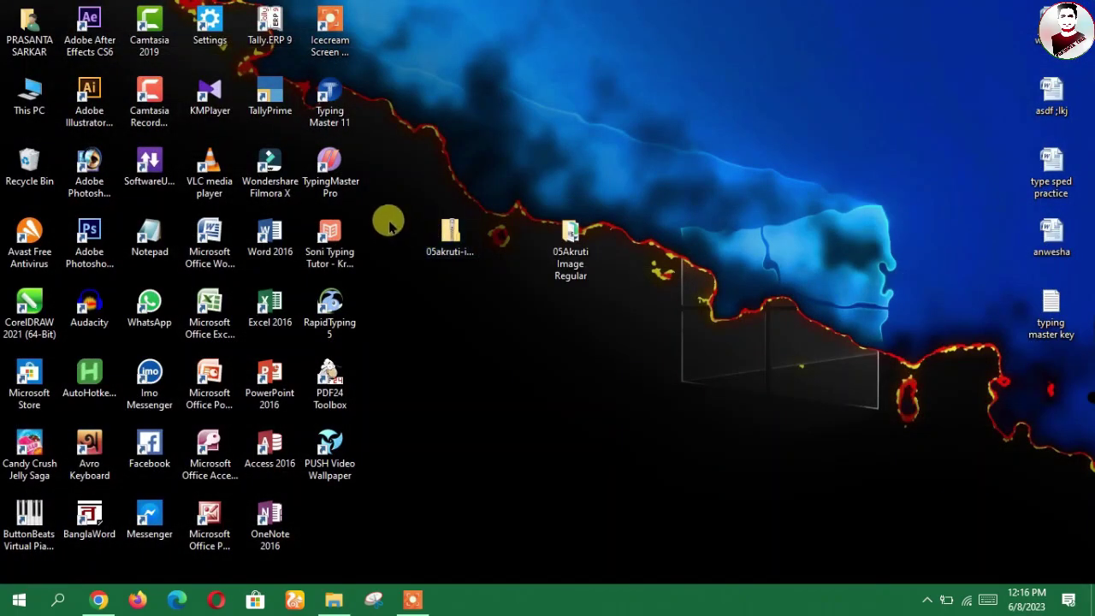
- Delete the 05akruti zip and extracted font folder from the desktop
left_click_drag(389, 224, 612, 280)
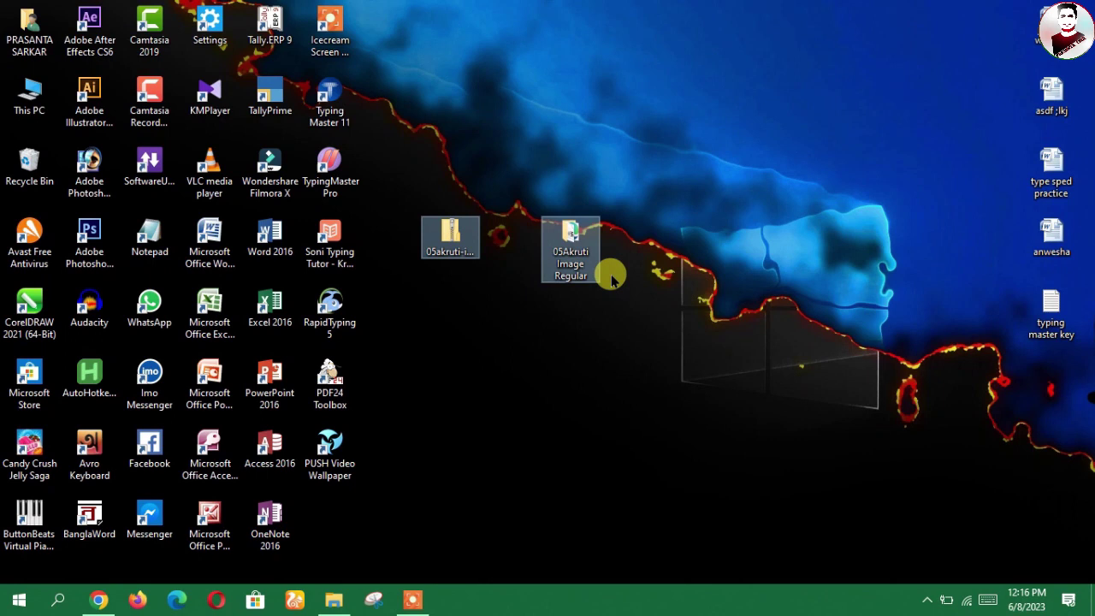
key("Delete")
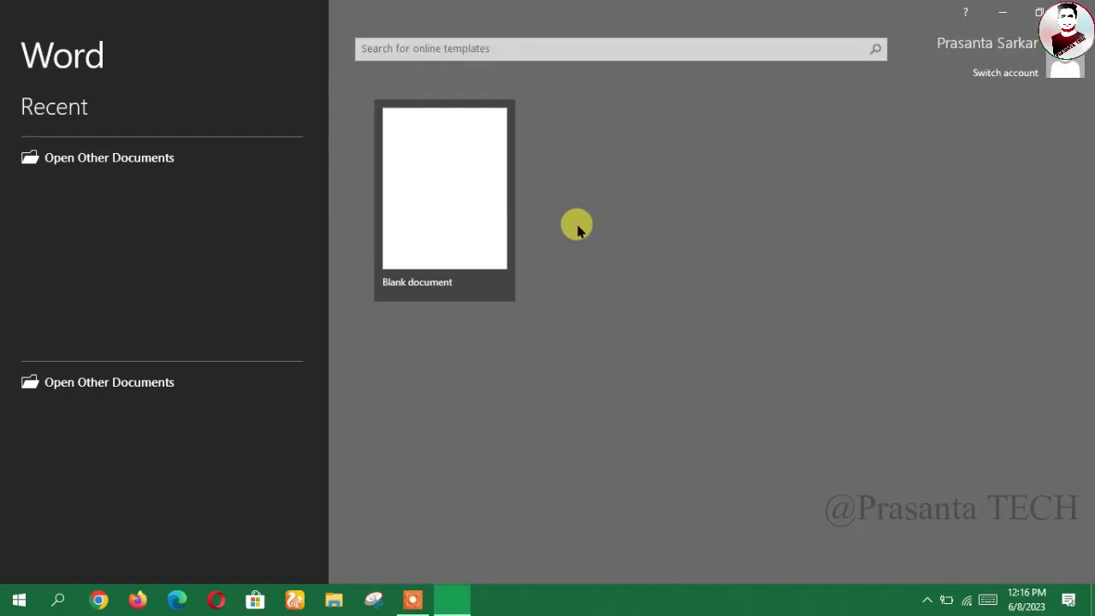
- Start a blank document and open More Symbols with the 05Akruti Image font
left_click(469, 196)
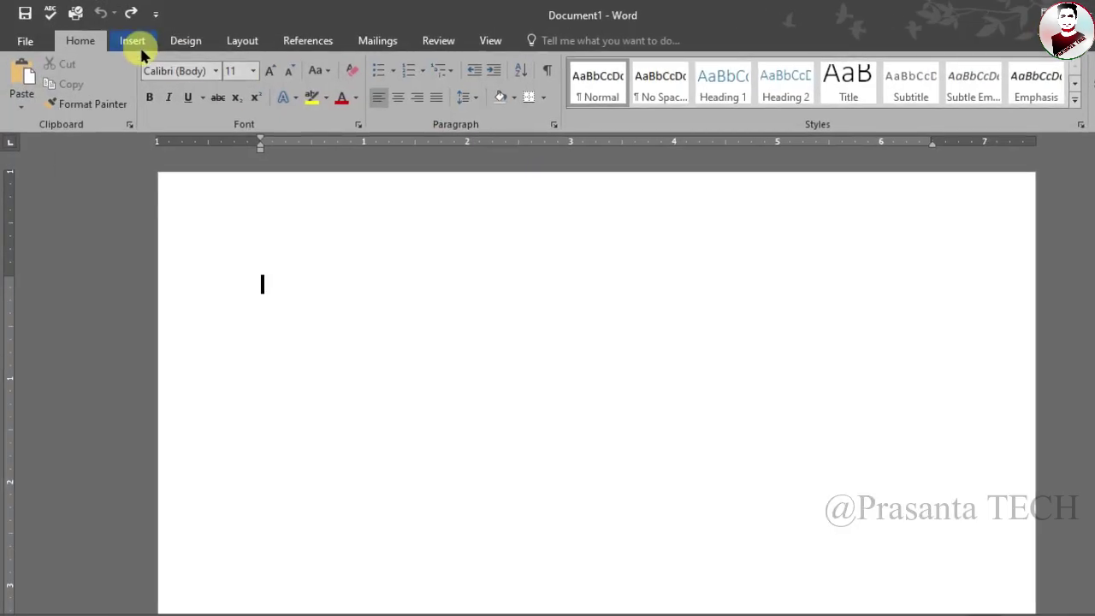
left_click(137, 42)
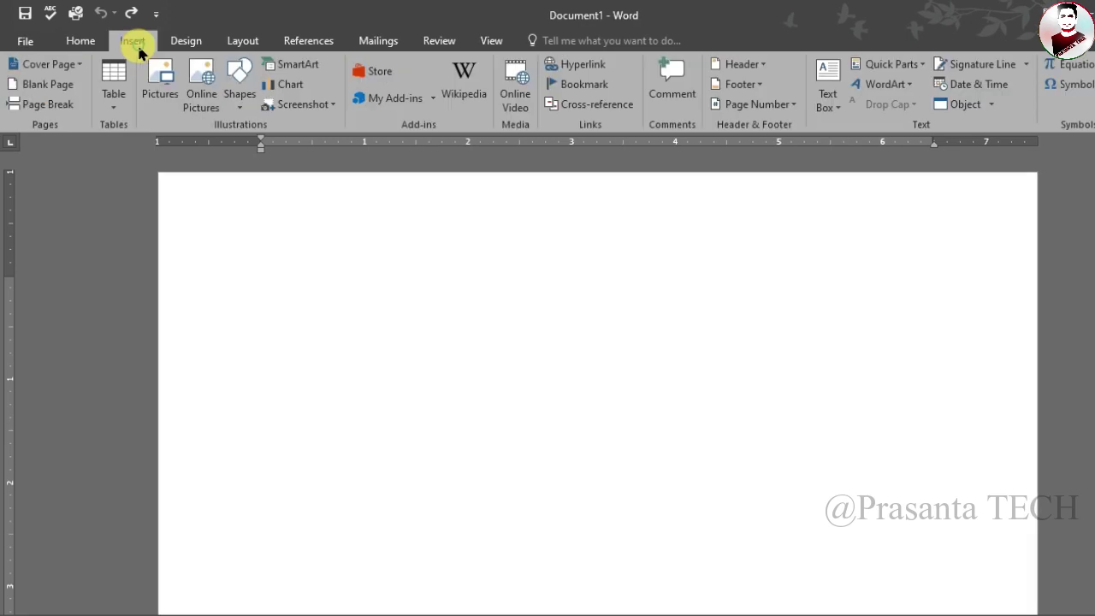
left_click(999, 90)
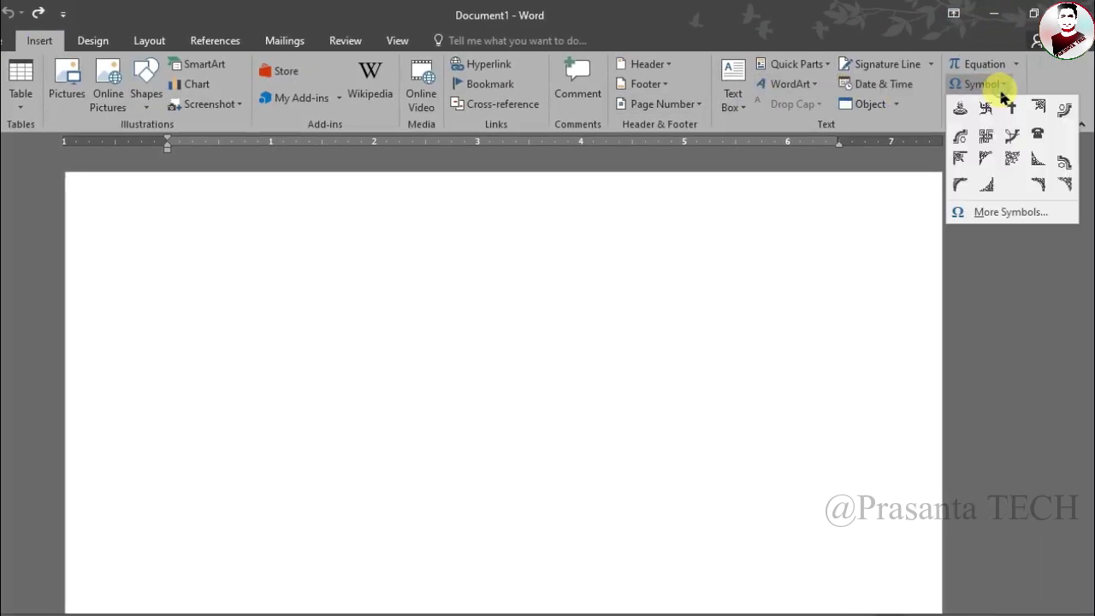
left_click(994, 211)
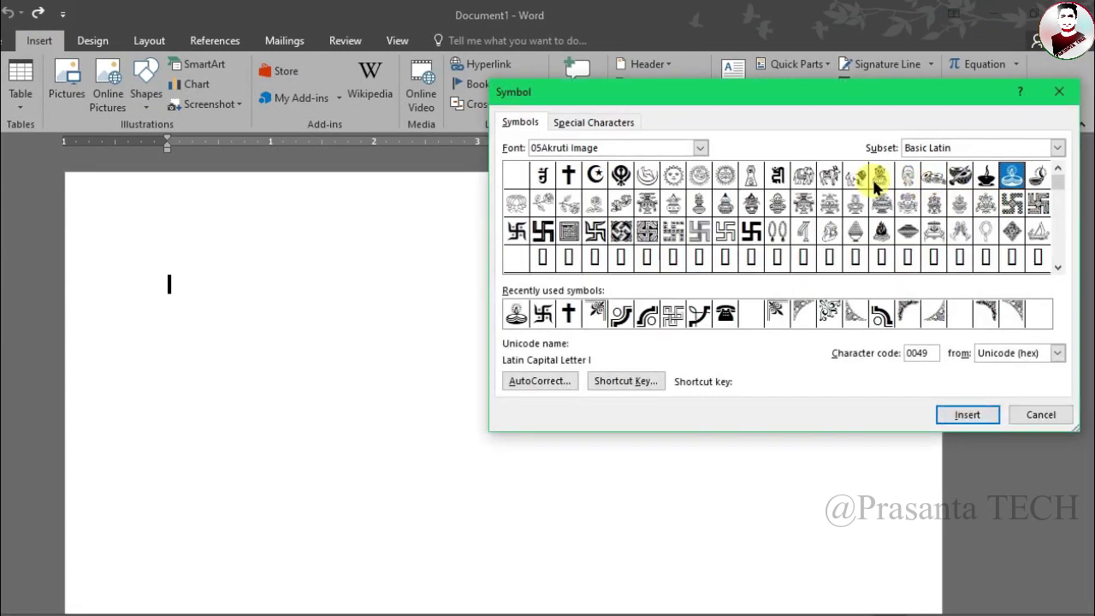
left_click(702, 147)
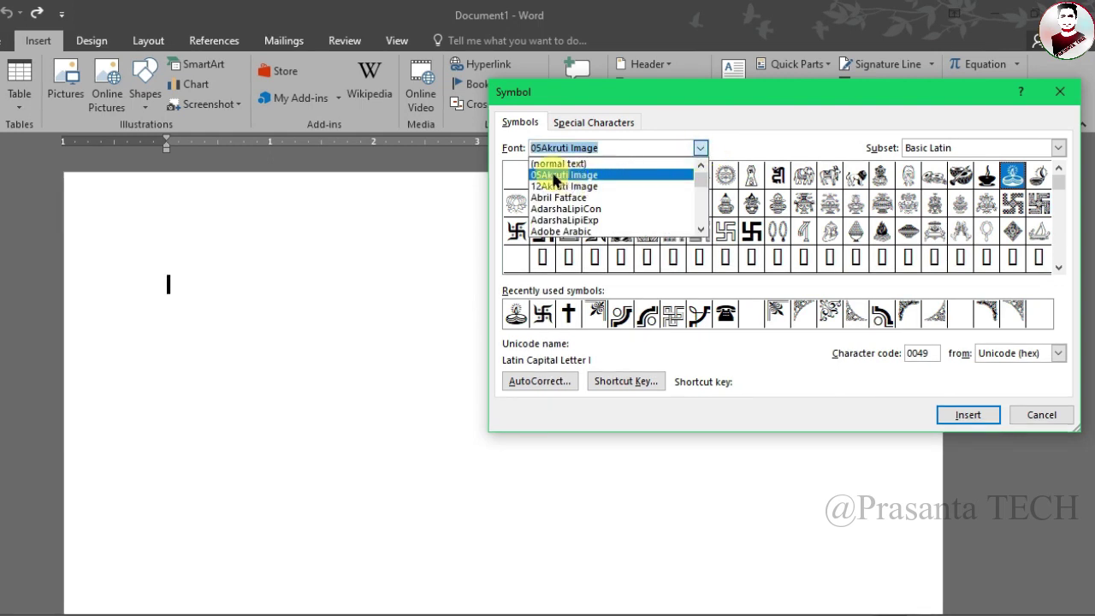
left_click(647, 175)
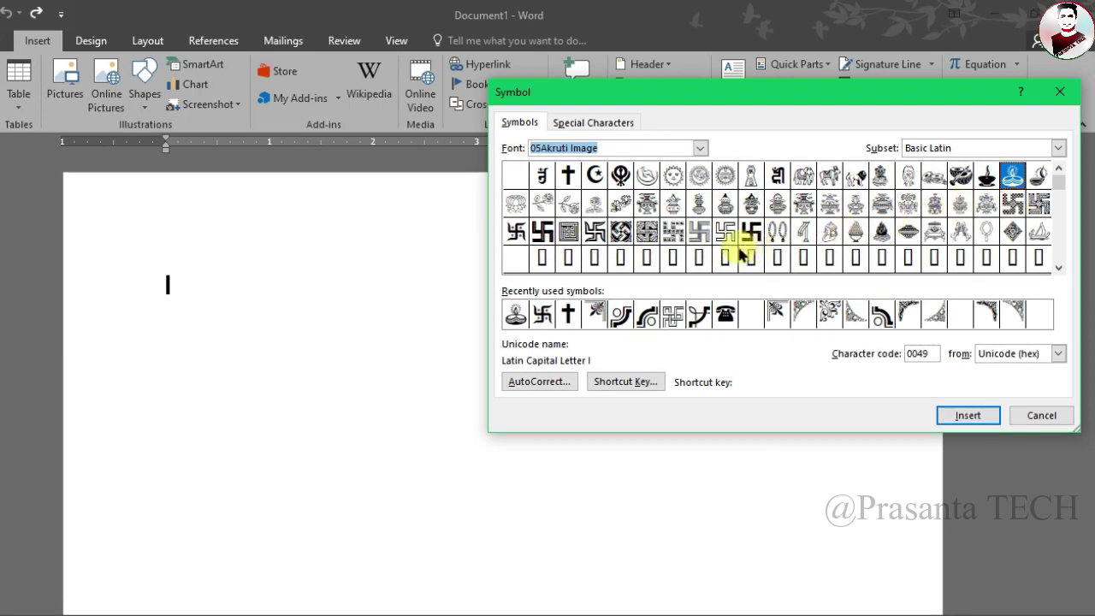
- Insert the swastika, drum and diya symbols, then close the Symbol dialog
left_click(516, 231)
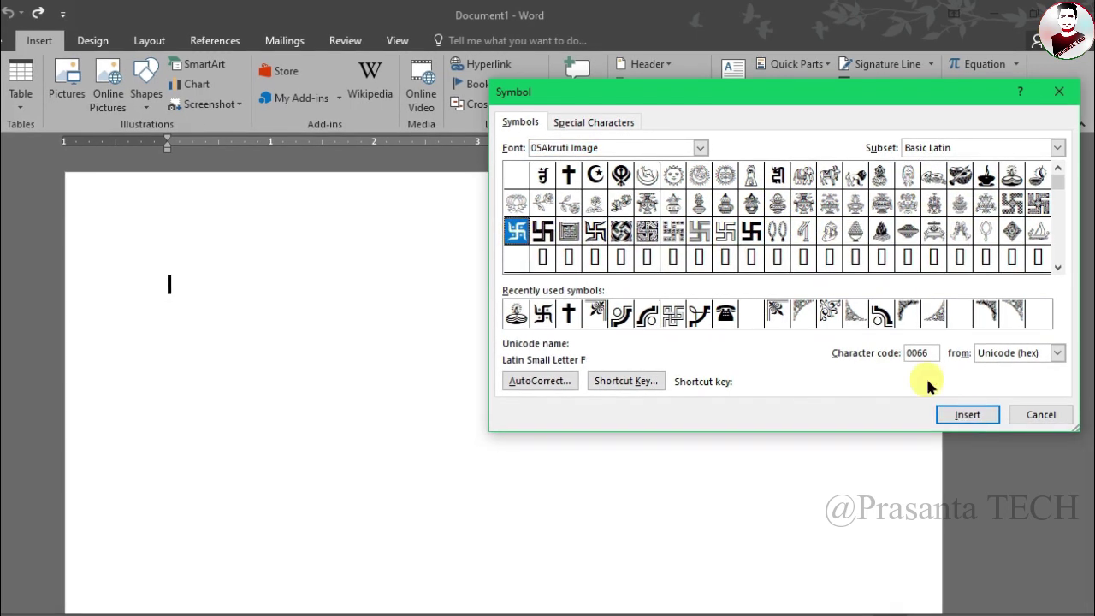
left_click(968, 415)
left_click(965, 180)
left_click(956, 415)
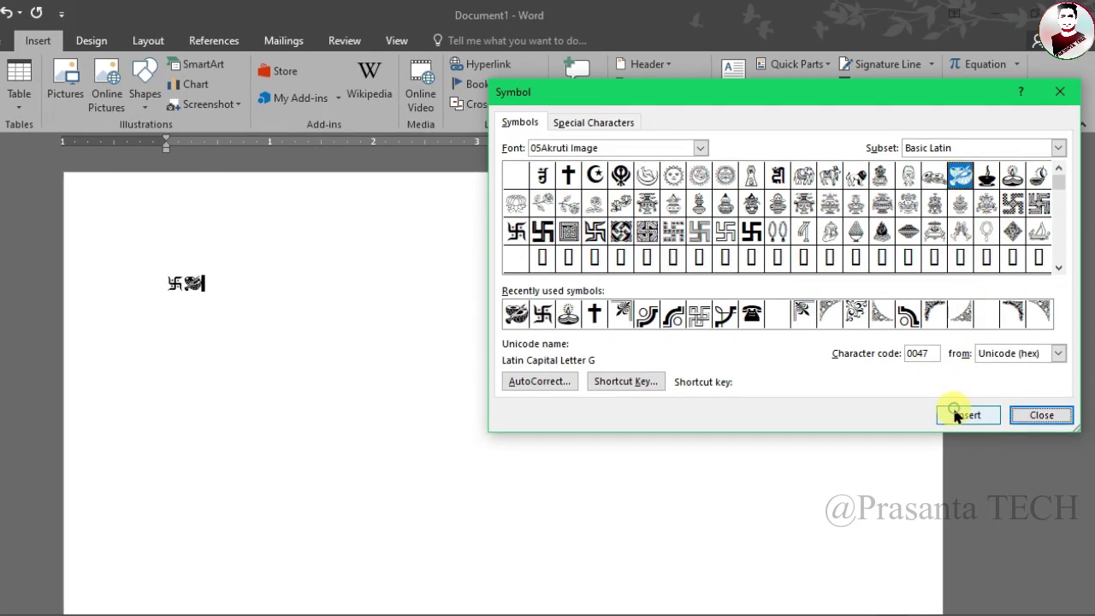
left_click(1012, 177)
left_click(968, 415)
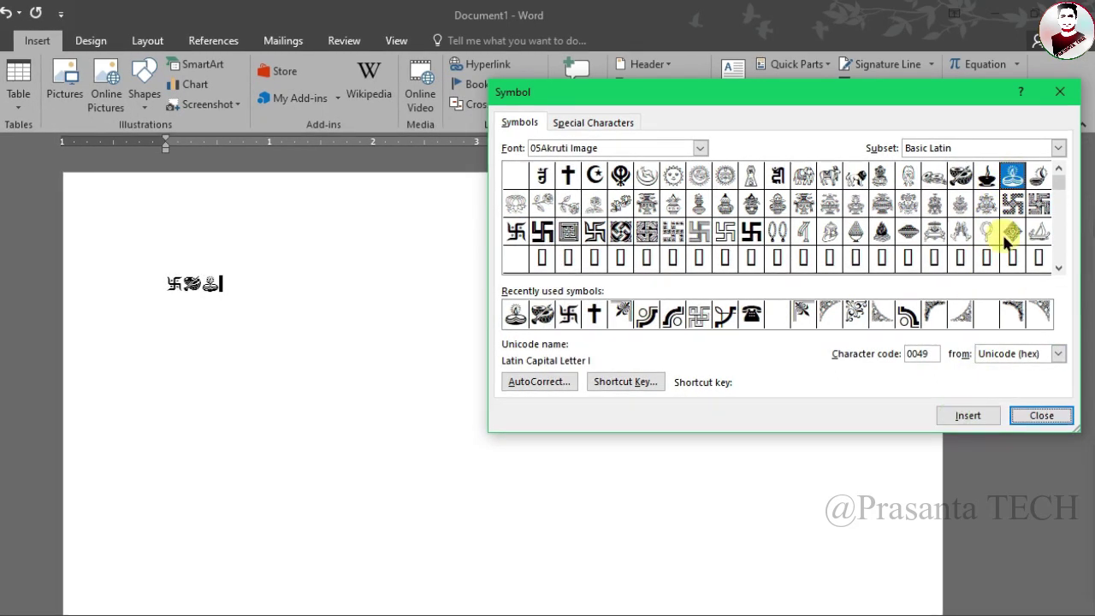
left_click(1041, 415)
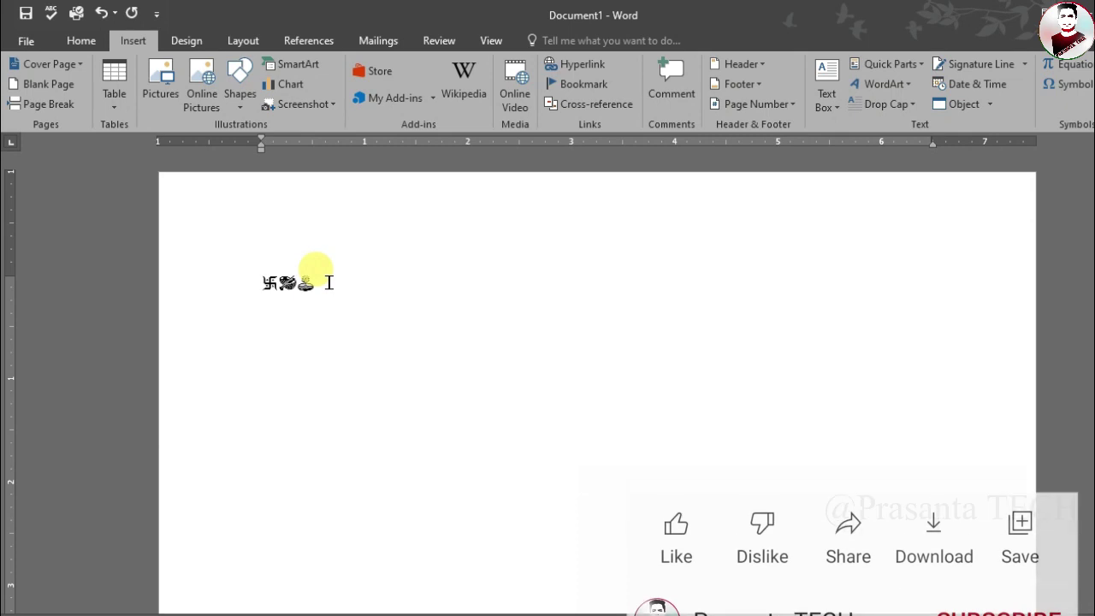
- Grow the three selected symbols to font size 80
left_click_drag(318, 288, 237, 276)
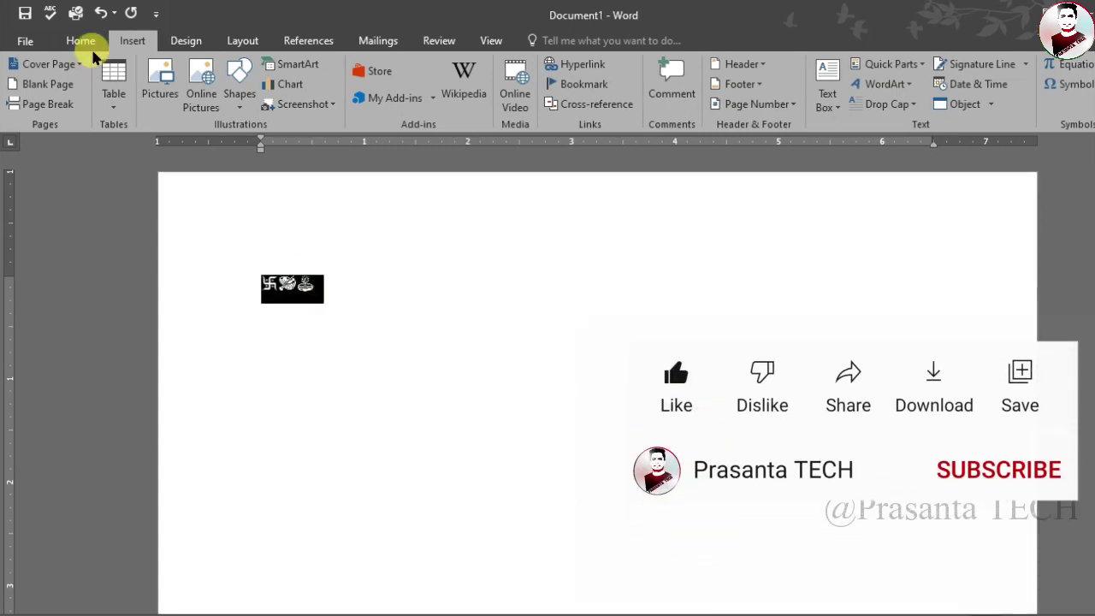
left_click(81, 41)
left_click(274, 72)
left_click(274, 72)
left_click(274, 72)
left_click(273, 72)
left_click(274, 72)
left_click(274, 71)
left_click(274, 72)
left_click(274, 72)
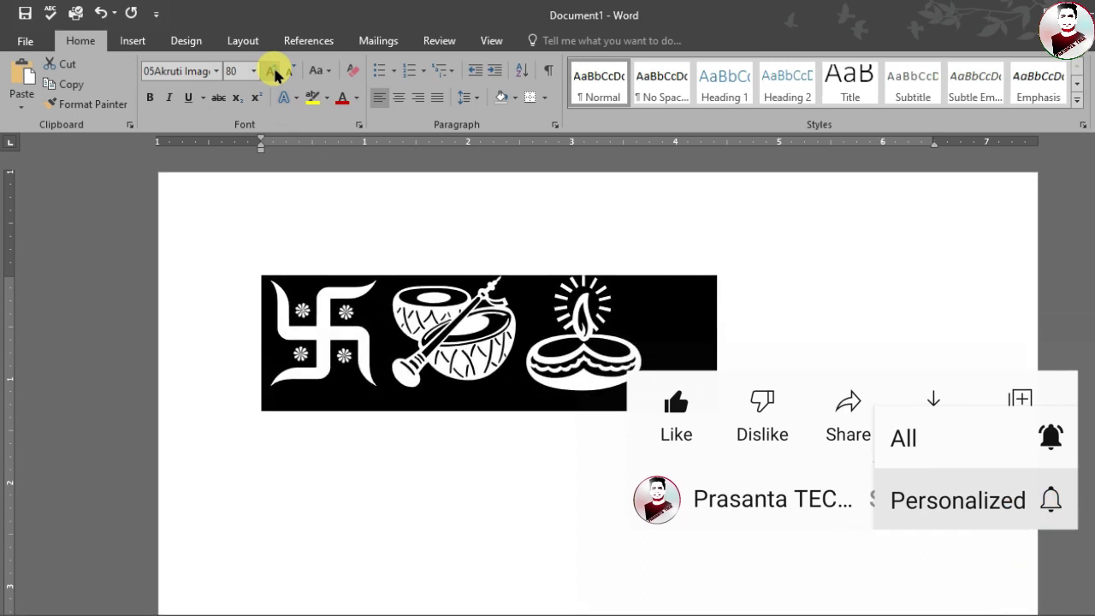
- Colour the diya symbol red
left_click(637, 336)
key("shift+Left")
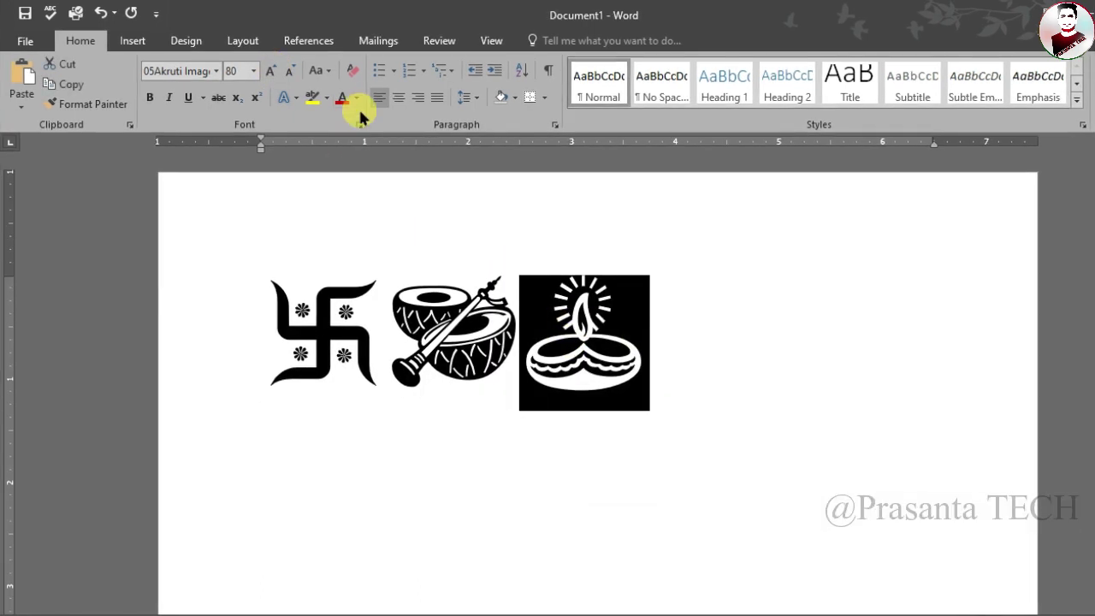
left_click(357, 98)
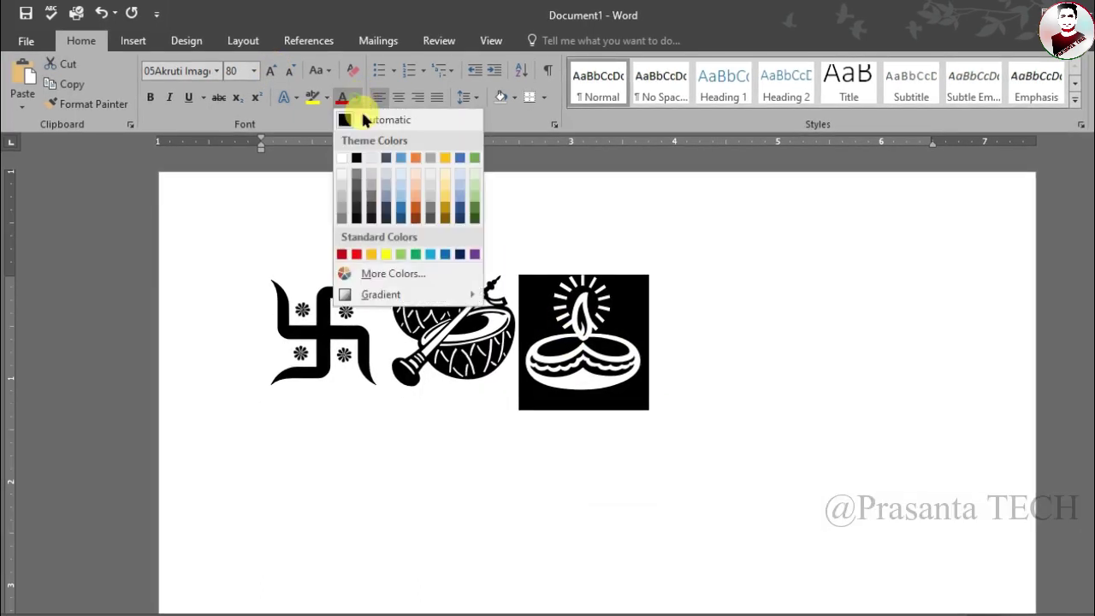
left_click(356, 254)
- Colour the drum dark blue, then select the swastika to colour it light blue
key("Left")
key("shift+Left")
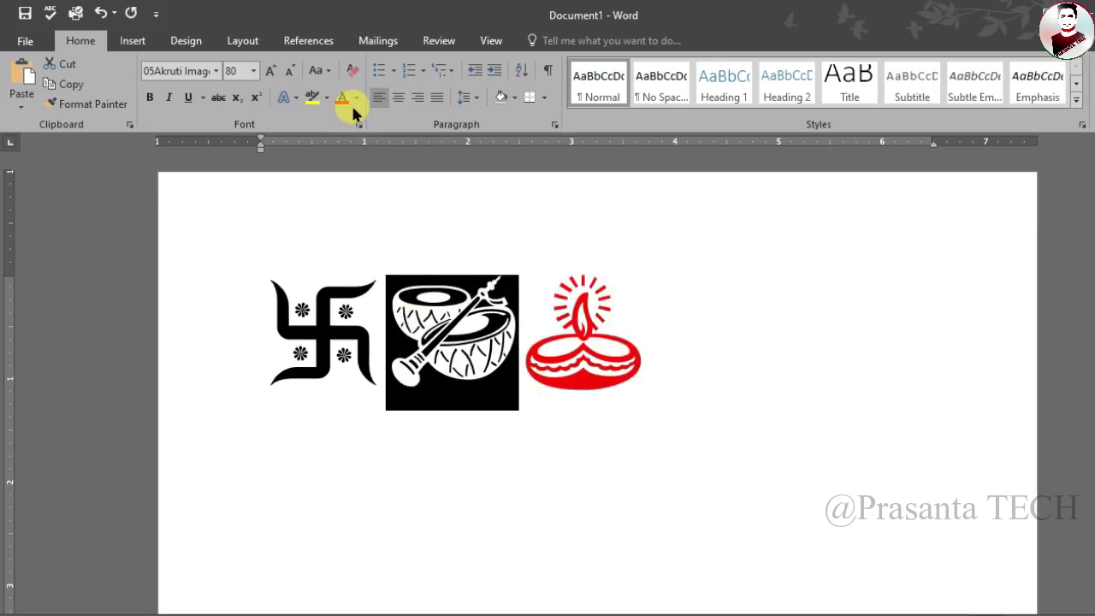
left_click(360, 98)
left_click(455, 254)
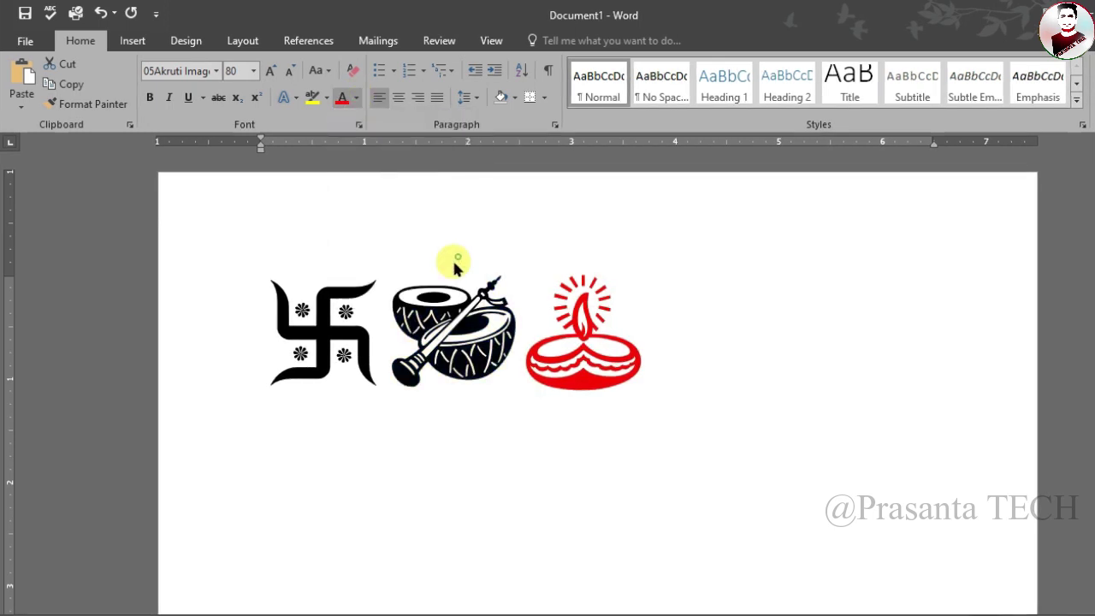
left_click_drag(361, 315, 285, 320)
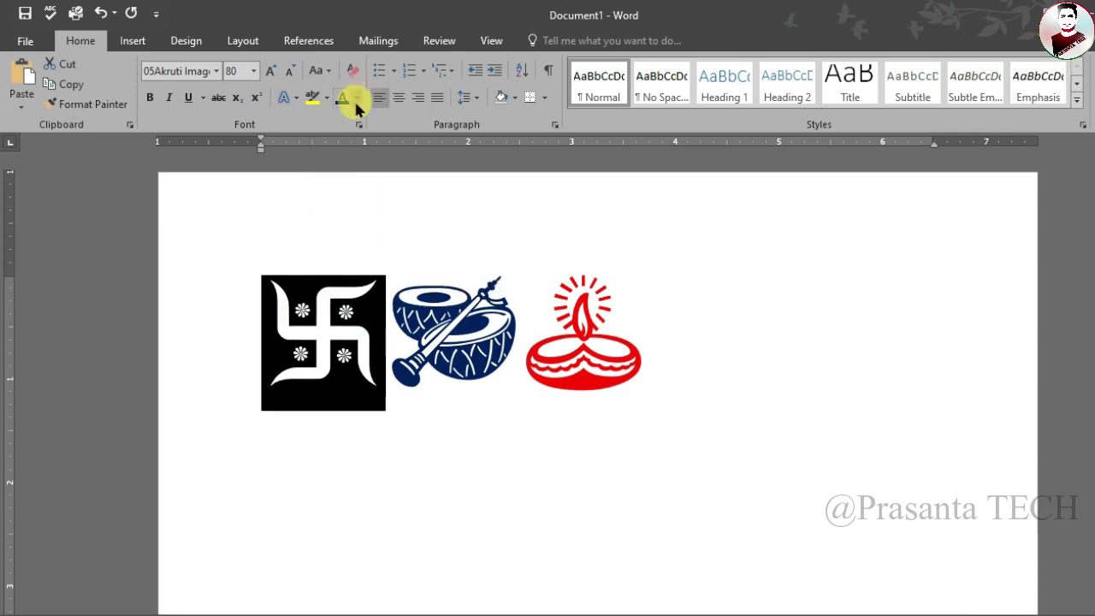
left_click(357, 98)
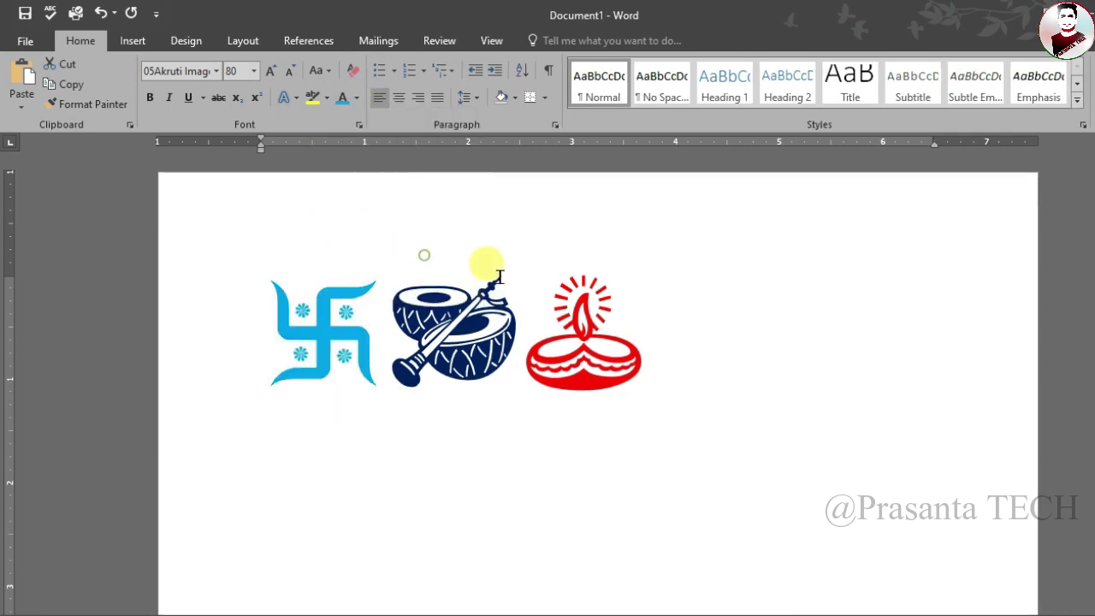